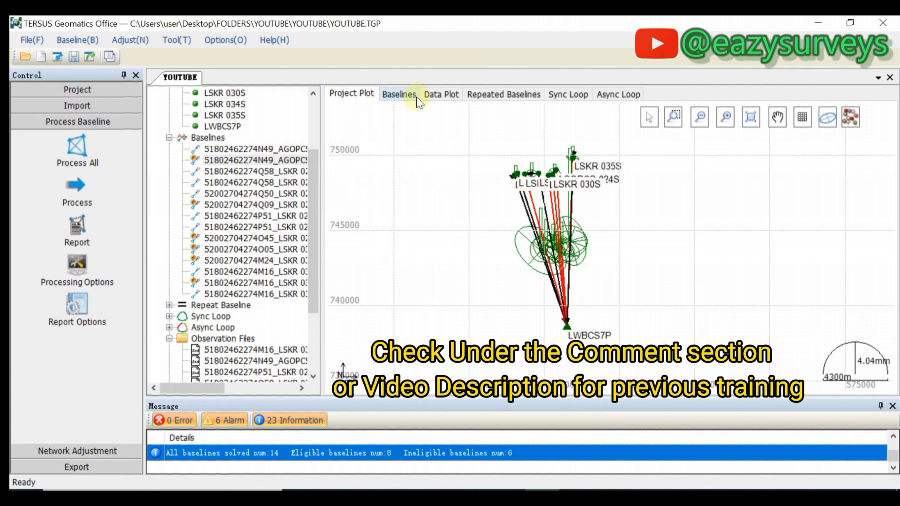
Step: Review the solved baselines in the baseline list, focusing on the ineligible AGOPCS 024S–LWBCS7P row, and widen the Name column
scroll(557, 196, "up", 3)
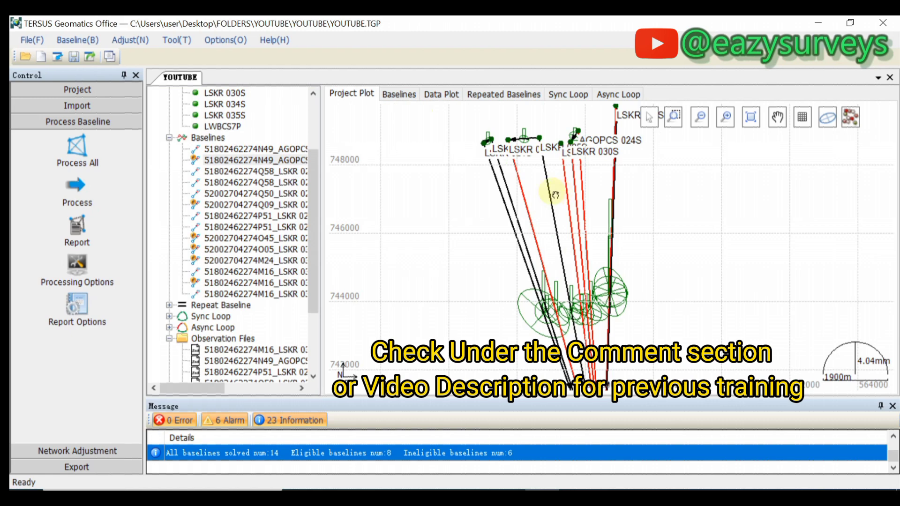
left_click(398, 94)
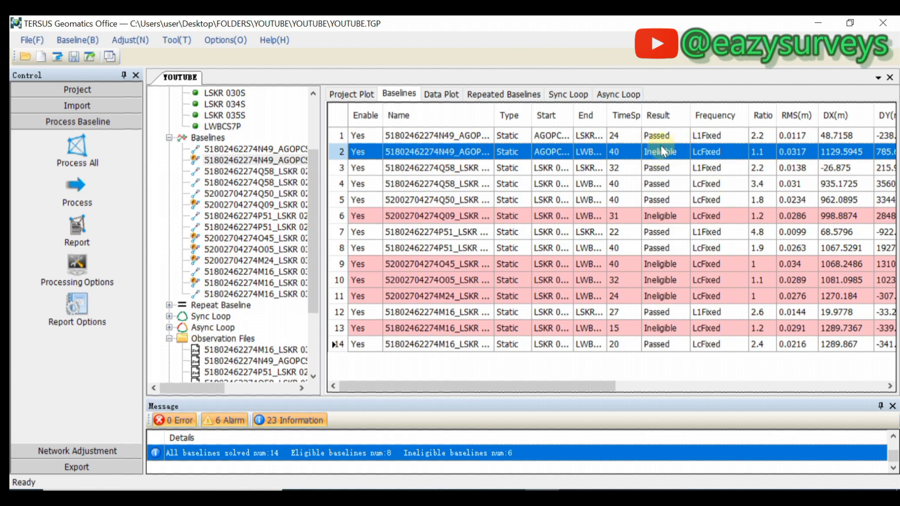
left_click(238, 156)
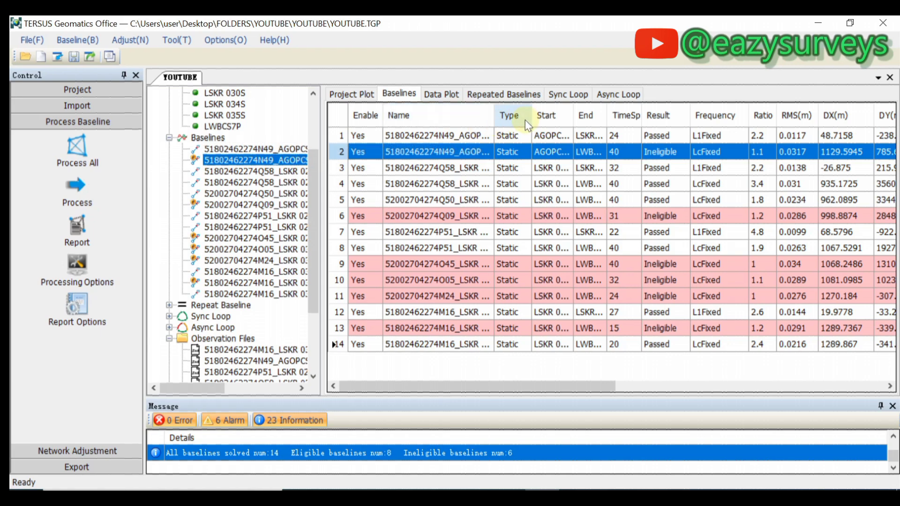
left_click_drag(509, 115, 524, 114)
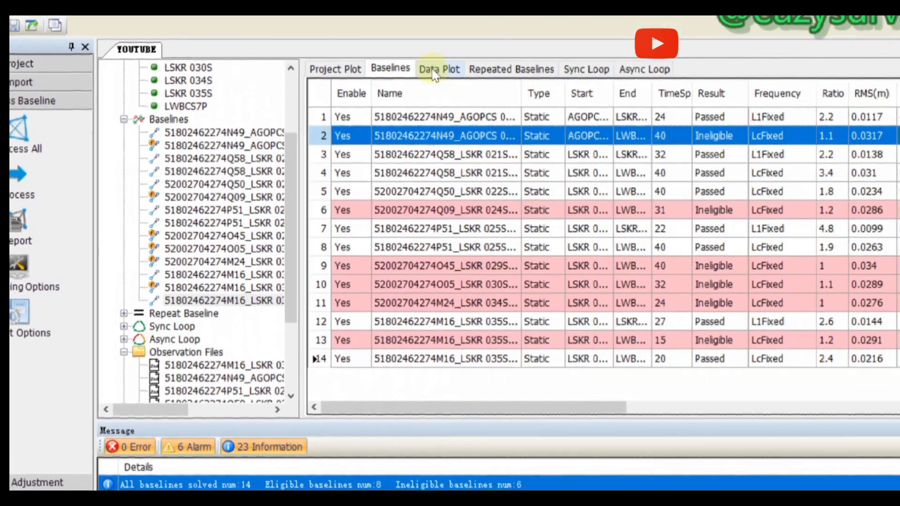
Step: Show the data plot of the ineligible AGOPCS 024S–LWBCS7P baseline and exclude G06's broken middle stretch and missing end
left_click(437, 95)
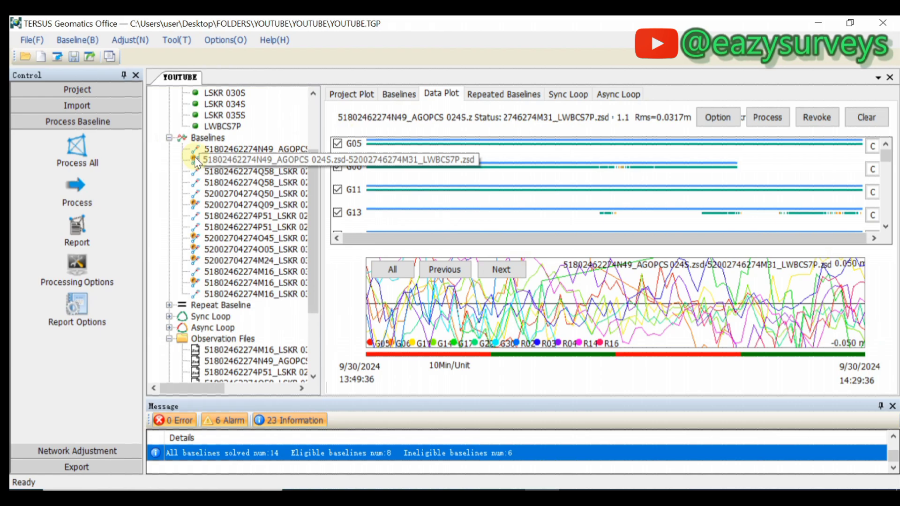
left_click(195, 156)
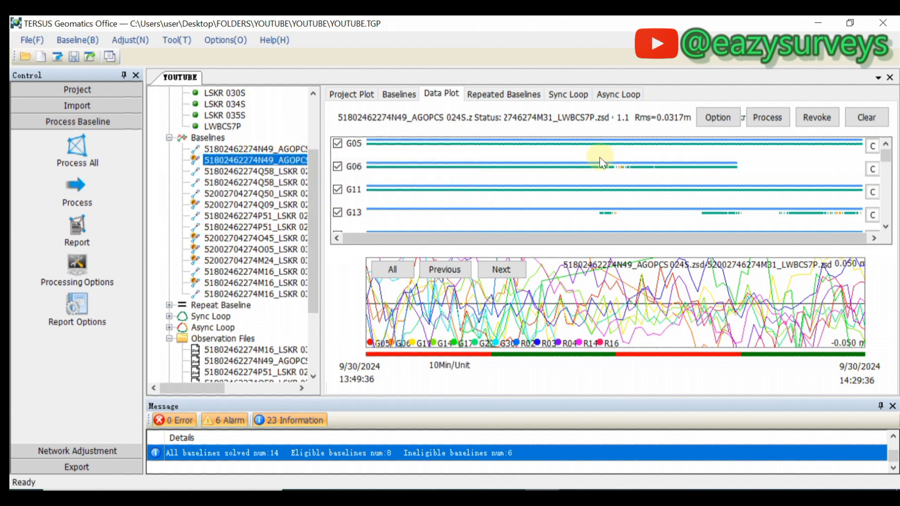
left_click(544, 155)
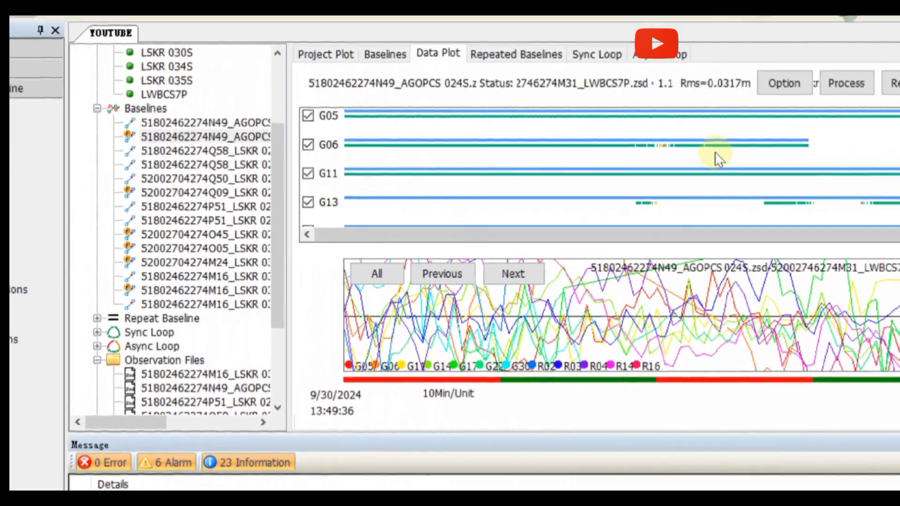
left_click_drag(715, 151, 619, 137)
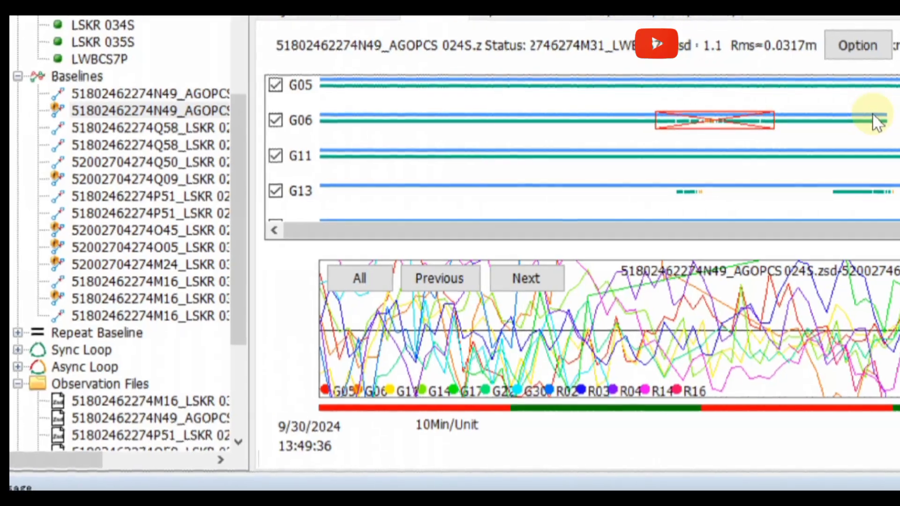
left_click_drag(875, 121, 899, 131)
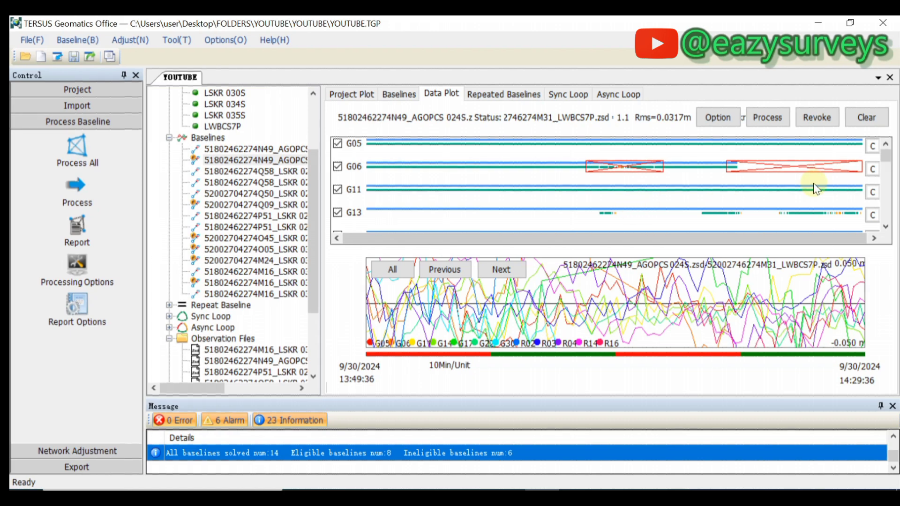
Step: Exclude the gaps and broken signal of satellite G13 with two ranges spanning nearly its whole observation period
left_click(885, 227)
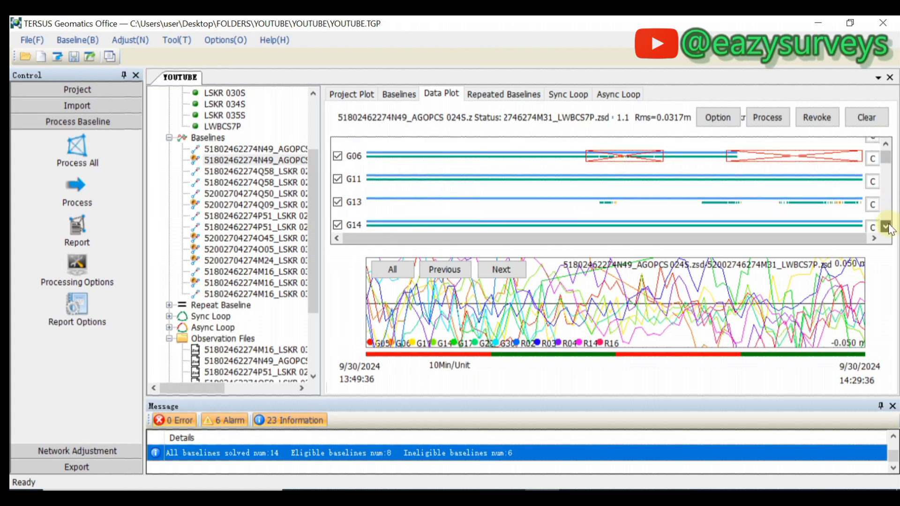
left_click(886, 227)
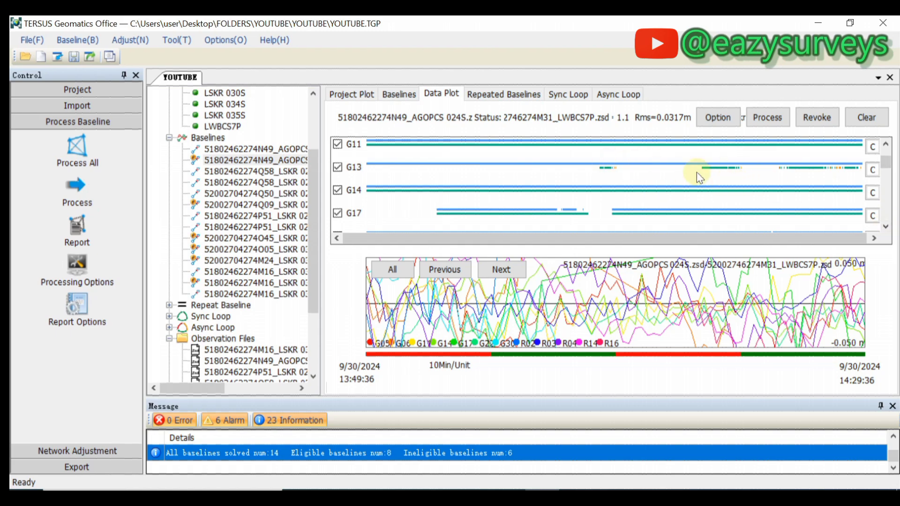
left_click_drag(360, 166, 707, 170)
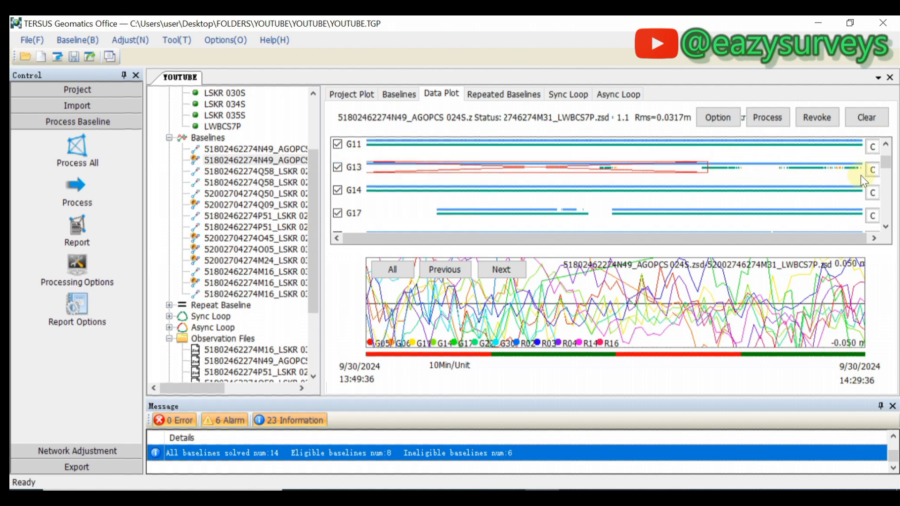
left_click_drag(862, 180, 868, 179)
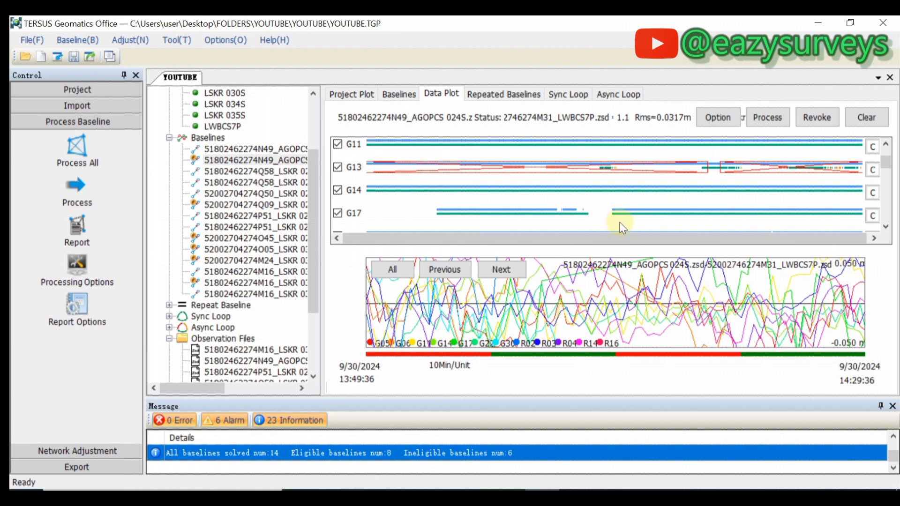
Step: Exclude the gap near the middle of satellite G17's track and the missing stretch at its start
left_click_drag(620, 223, 557, 202)
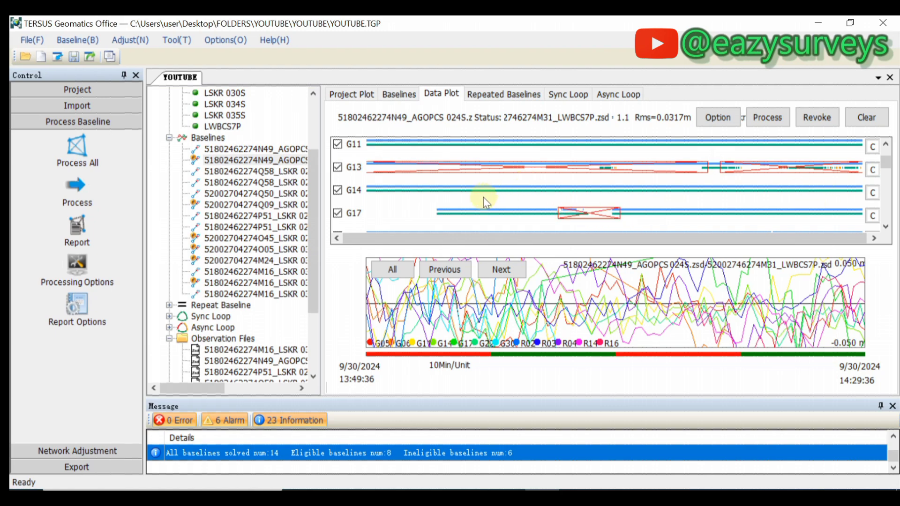
left_click(886, 227)
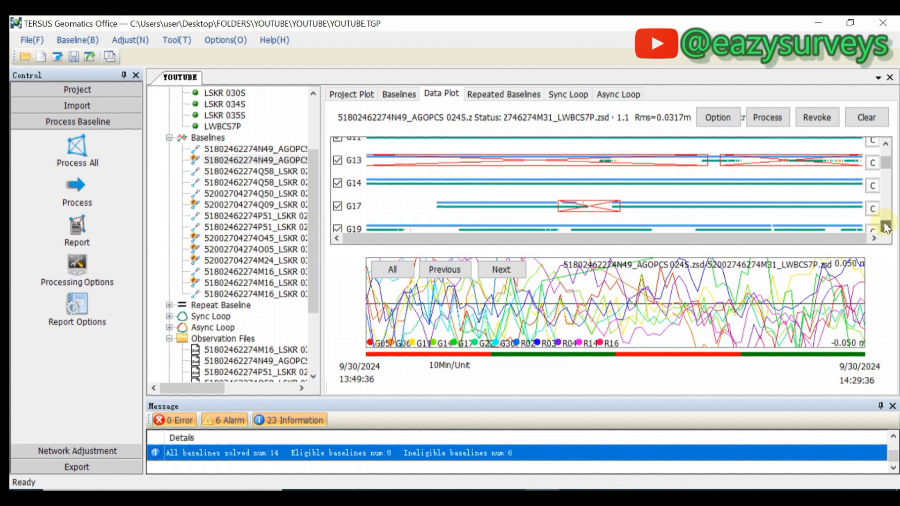
left_click(886, 228)
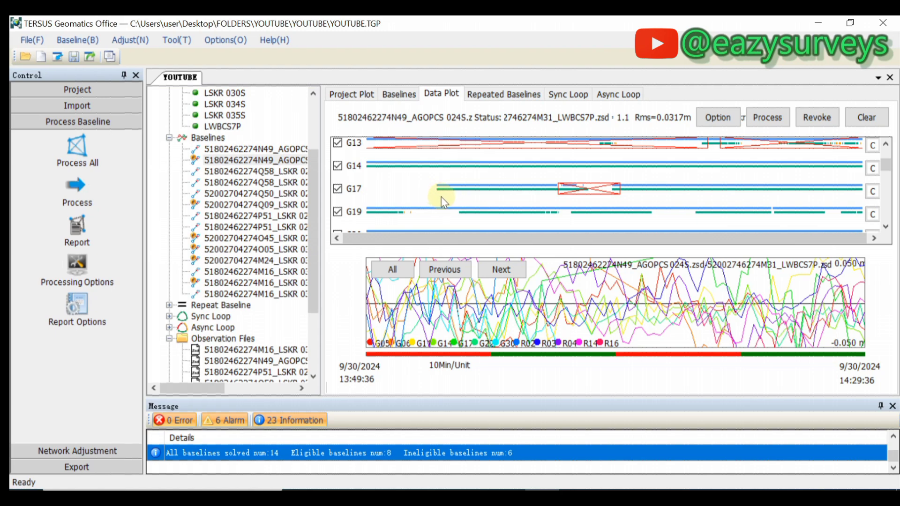
left_click_drag(370, 185, 443, 190)
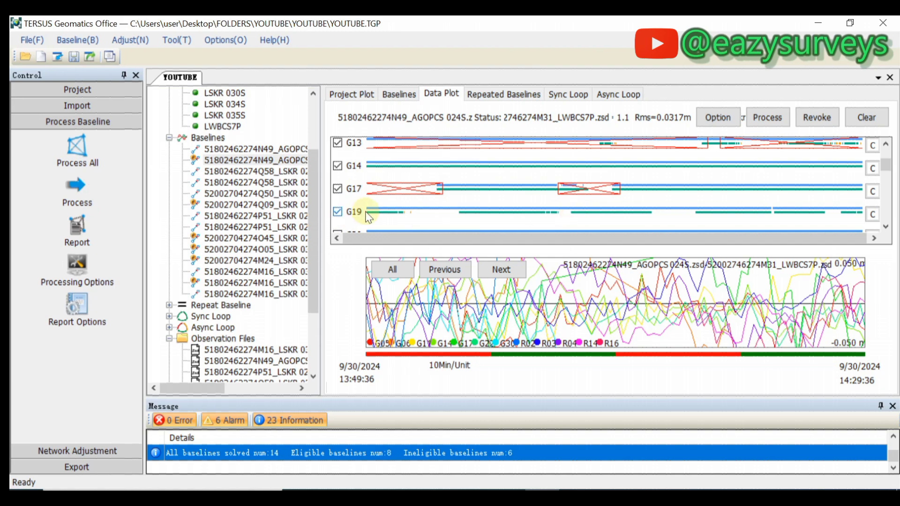
Step: Exclude the broken stretches along satellite G19's track, including the early, middle and later gaps
left_click_drag(396, 207, 477, 217)
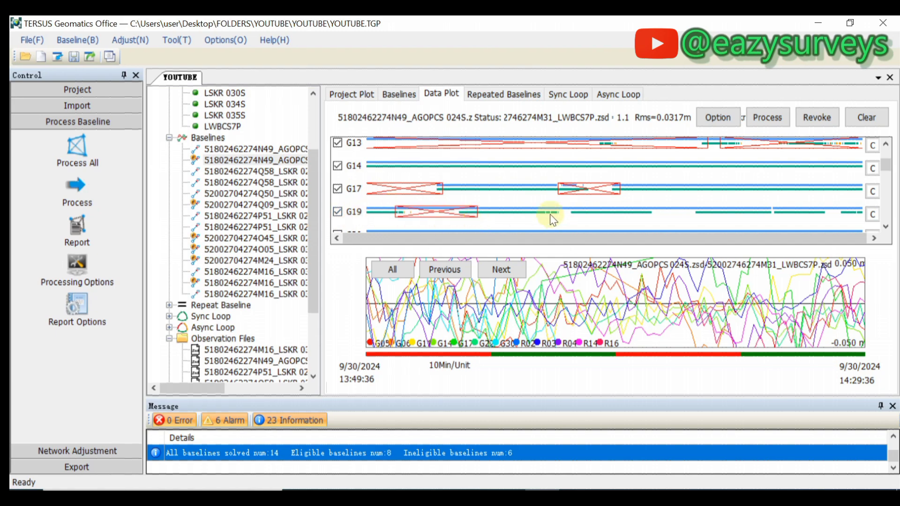
left_click_drag(534, 208, 584, 216)
left_click_drag(641, 206, 796, 219)
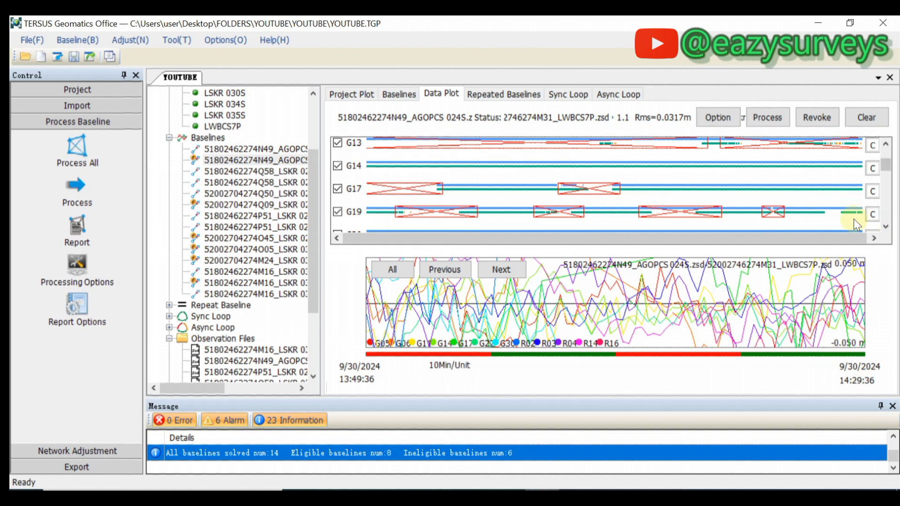
left_click(885, 229)
left_click(885, 230)
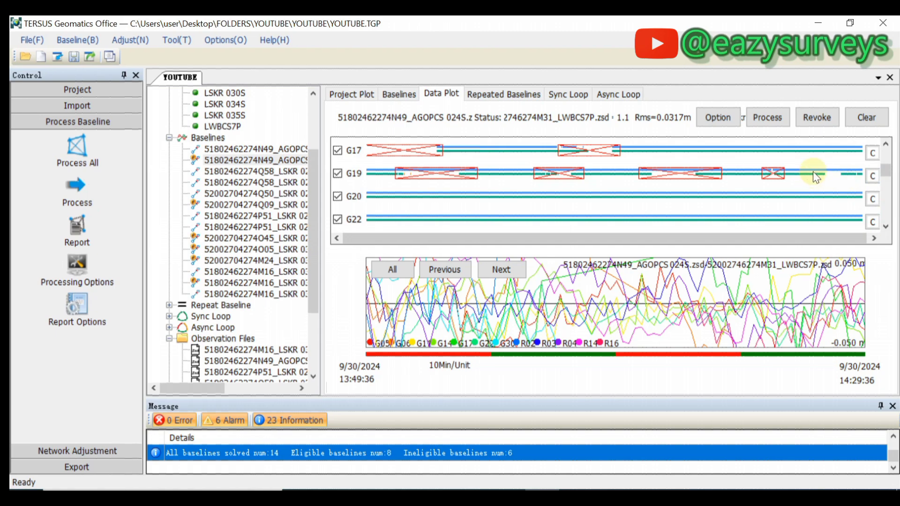
left_click_drag(860, 183, 813, 177)
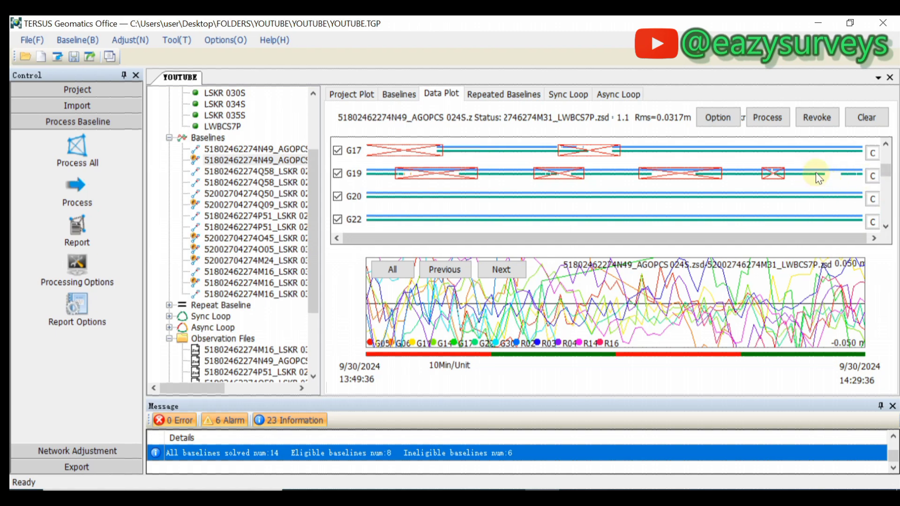
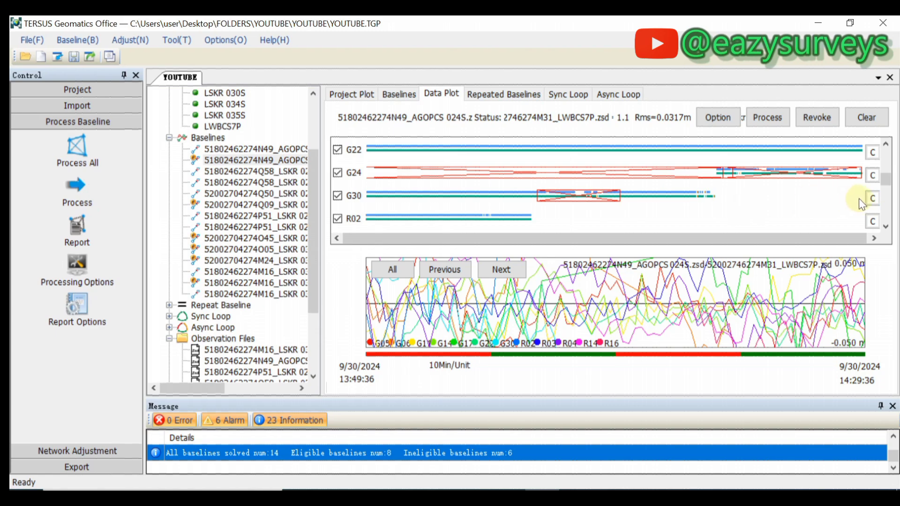
Step: Exclude the missing end of satellite G30's track, plus R02's small noisy patch and its missing end
left_click(870, 199)
left_click(886, 227)
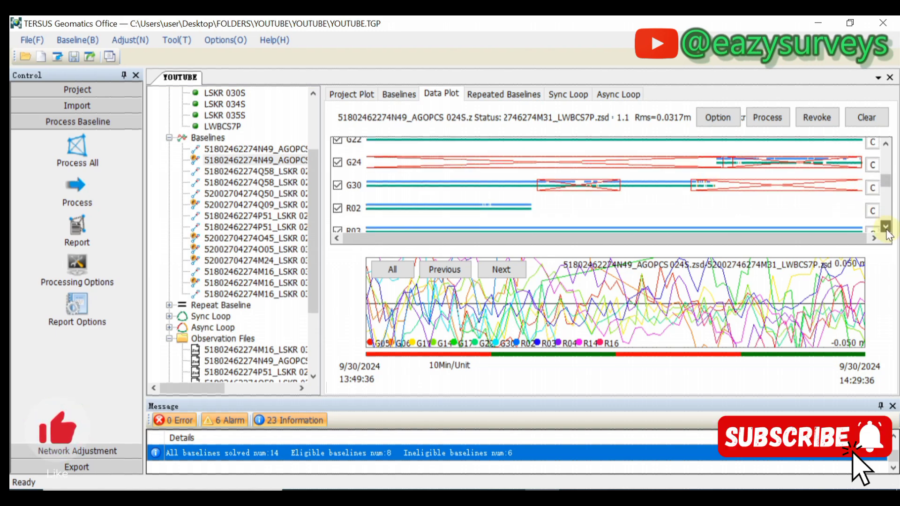
scroll(886, 226, "down", 3)
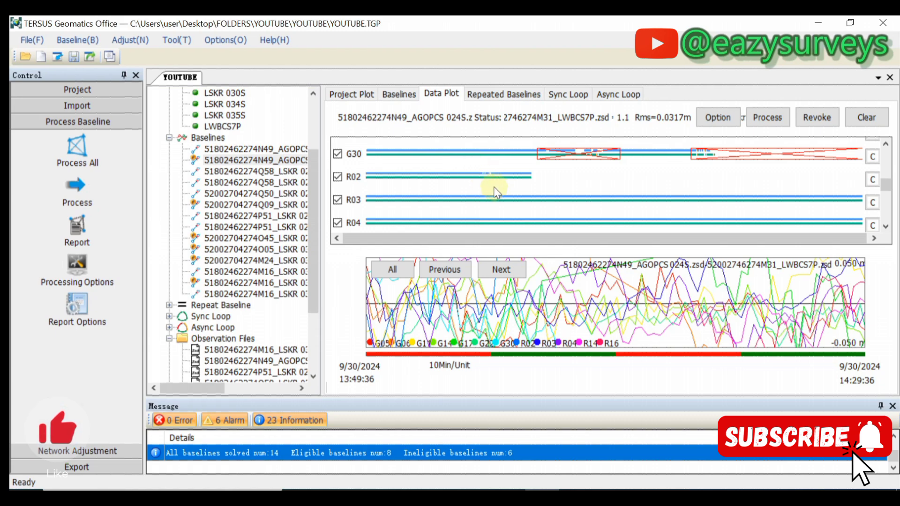
left_click_drag(477, 172, 496, 182)
left_click(872, 184)
Step: Exclude the missing stretch of satellite R16 from the session start up to where its signal begins
left_click(886, 228)
left_click(886, 228)
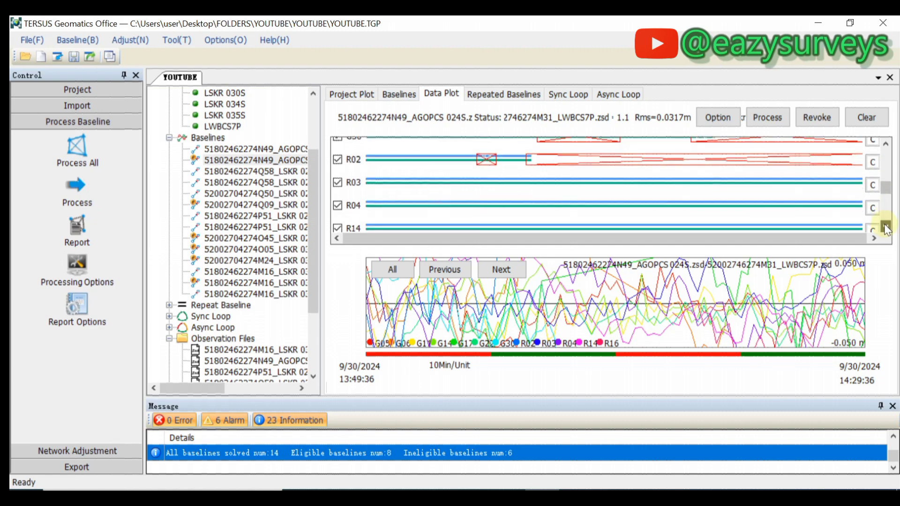
left_click(885, 228)
left_click(886, 228)
left_click(886, 228)
left_click(886, 228)
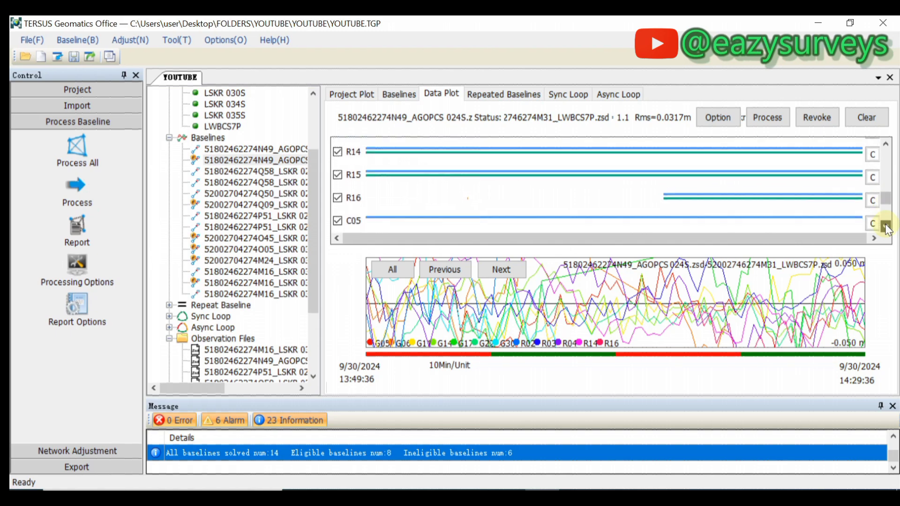
left_click(886, 228)
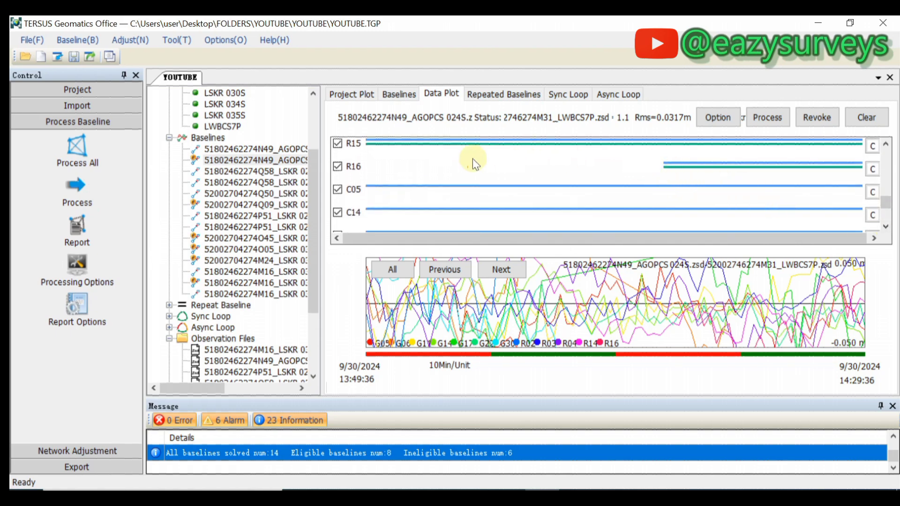
left_click_drag(675, 173, 366, 170)
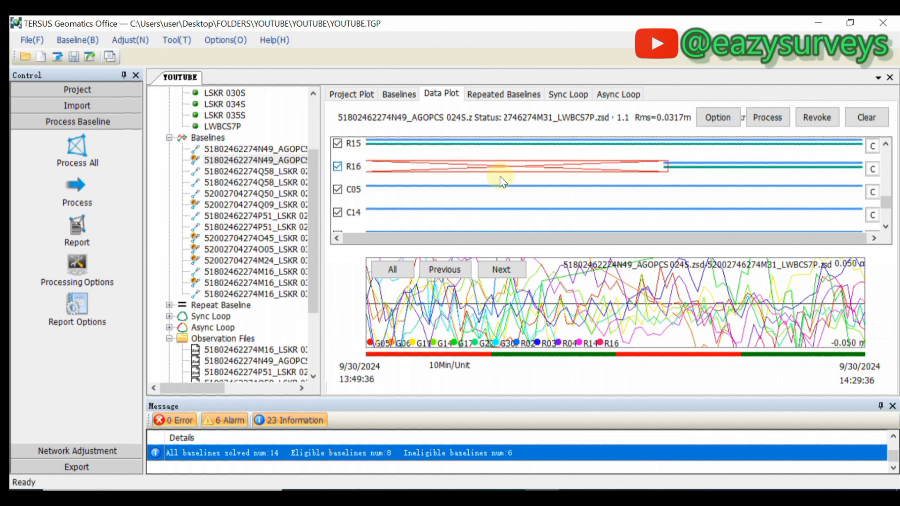
Step: Check the remaining satellites from C05 to C33 for gaps in their observation tracks
left_click(886, 228)
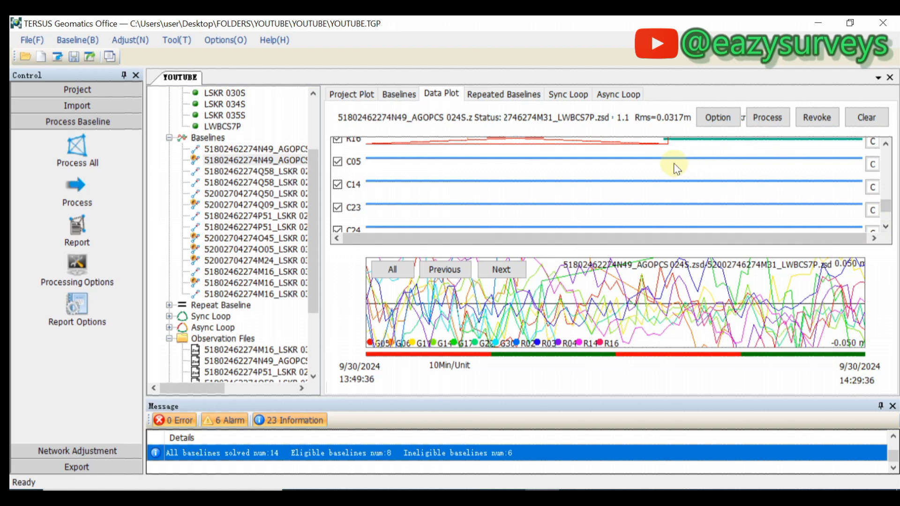
scroll(657, 173, "up", 2)
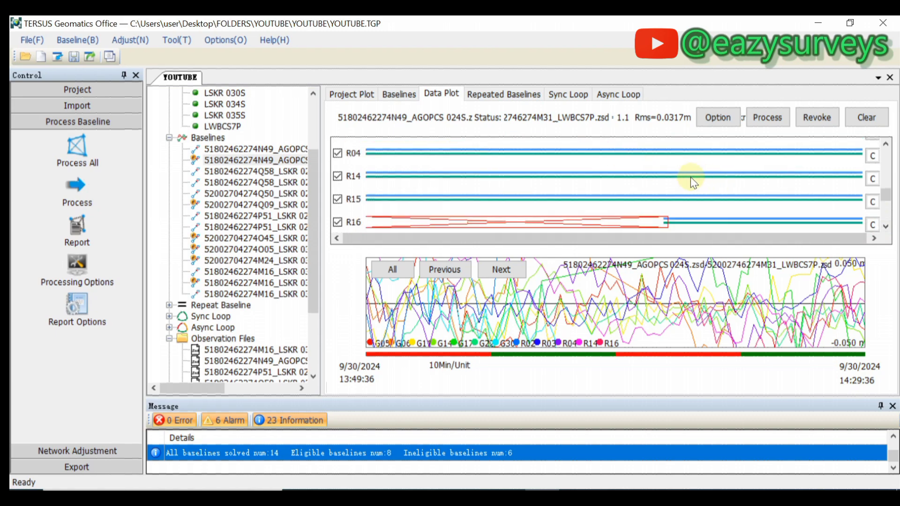
scroll(692, 185, "down", 2)
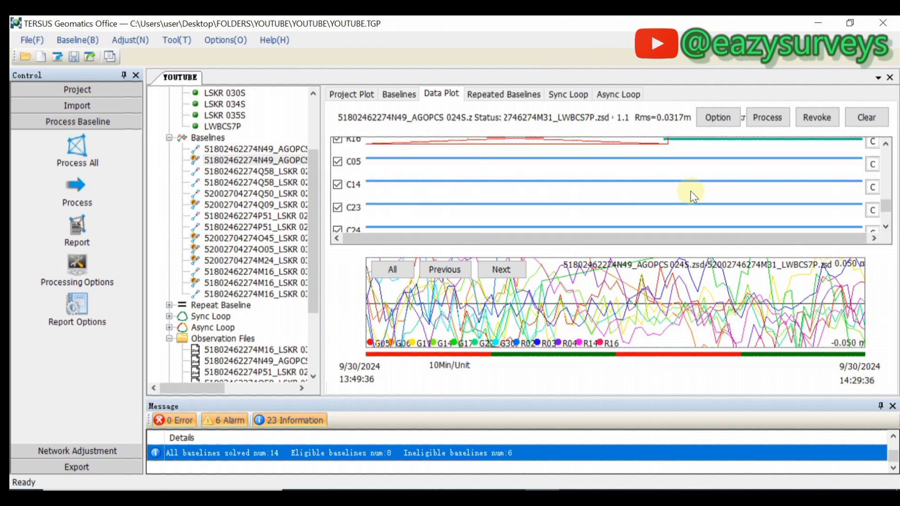
left_click(877, 231)
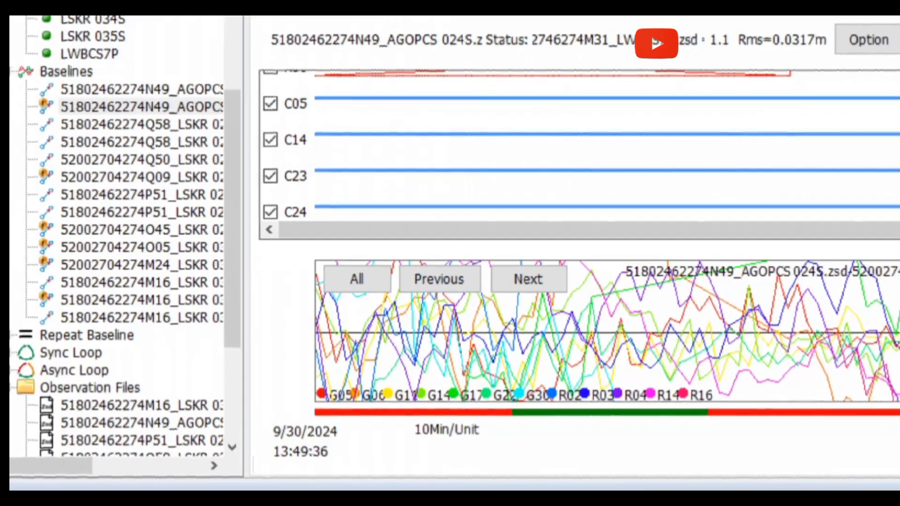
left_click(885, 228)
left_click(886, 228)
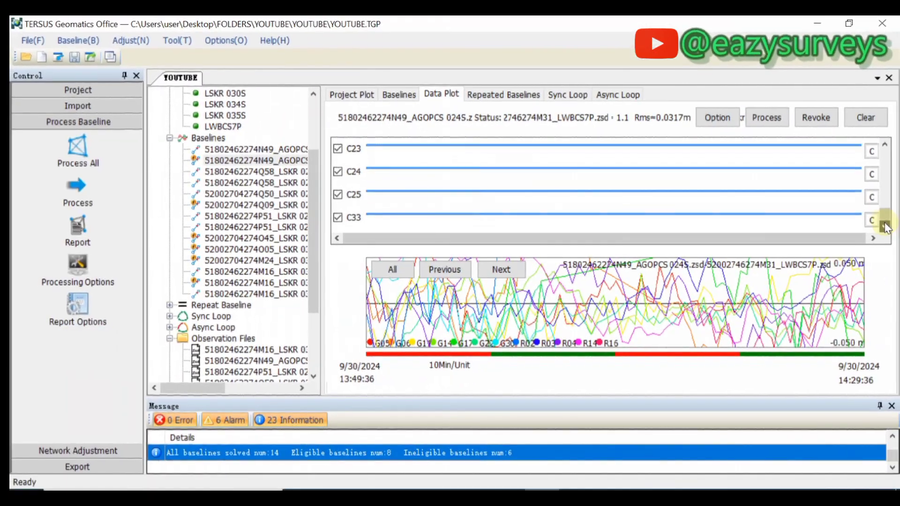
Step: Reprocess the edited AGOPCS 024S–LWBCS7P baseline with the excluded satellite ranges
scroll(679, 188, "up", 5)
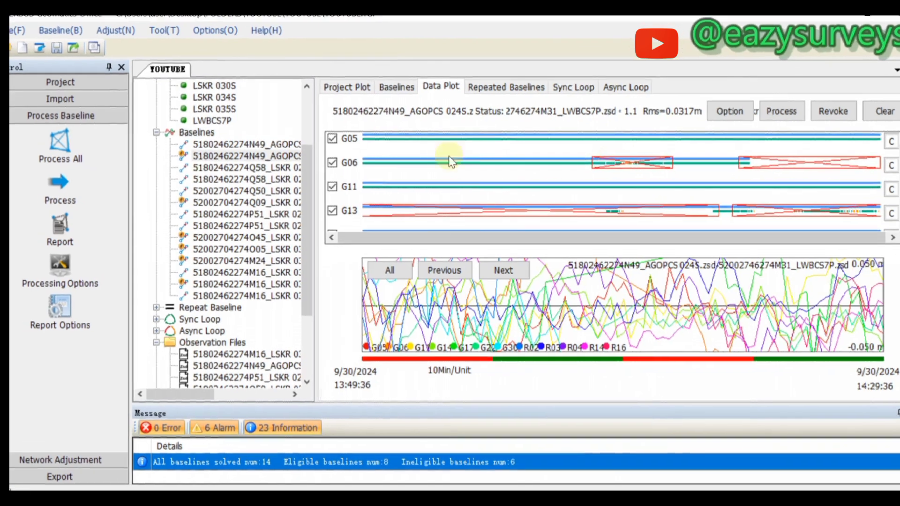
left_click(257, 160)
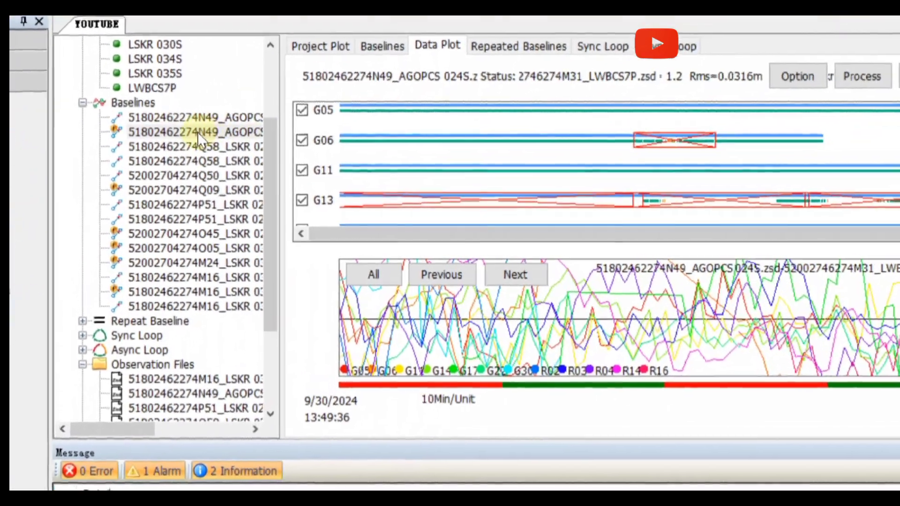
Step: Process the AGOPCS 024S–LWBCS7P baseline again and check its result in the baseline list
left_click(198, 132)
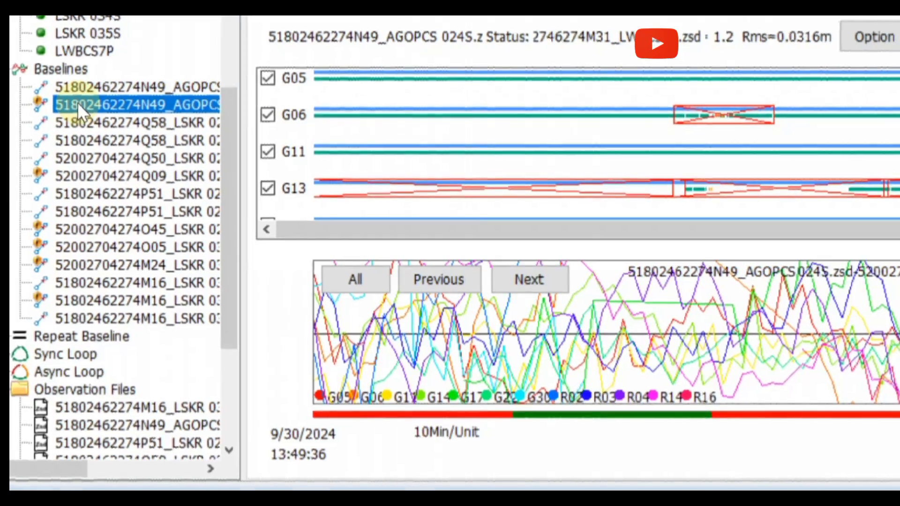
right_click(81, 104)
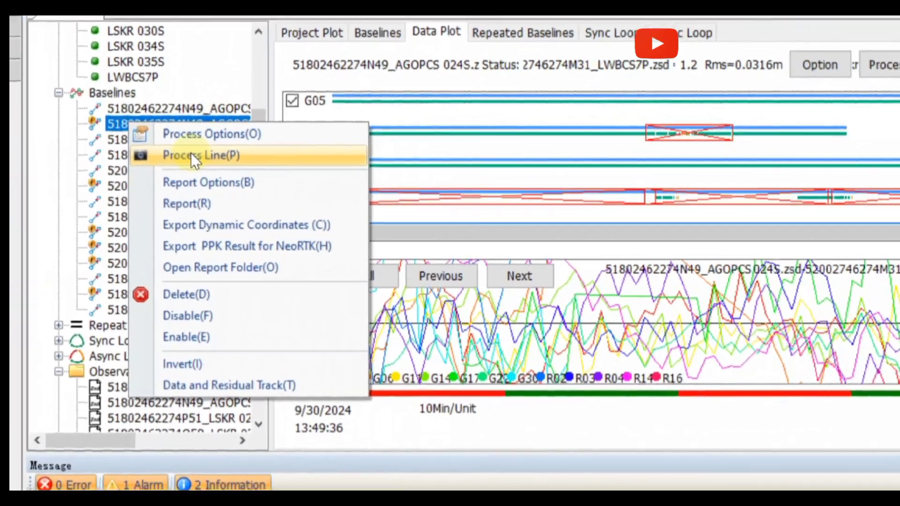
left_click(192, 155)
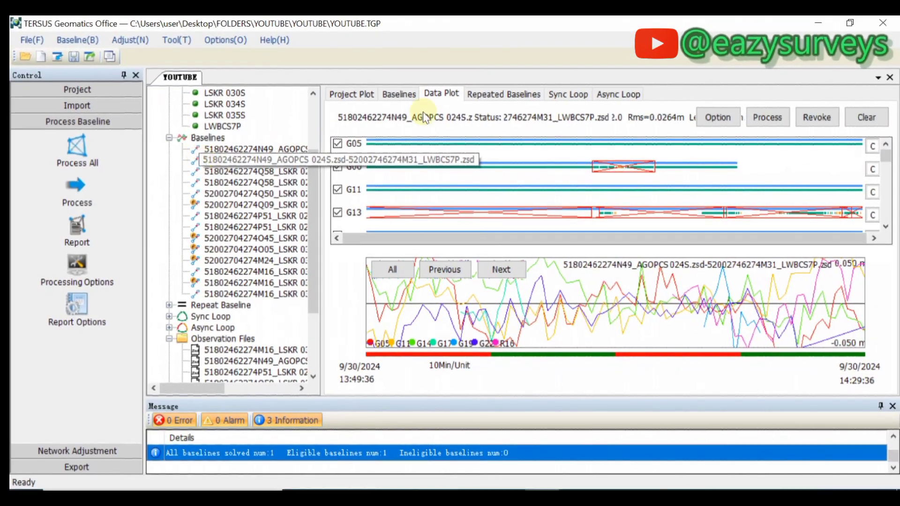
left_click(399, 94)
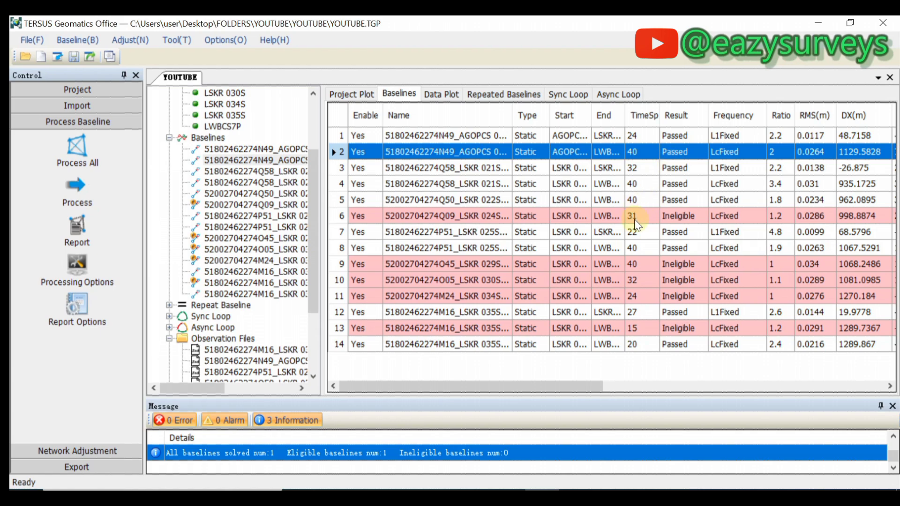
Step: Set the minimum ratio of the ineligible LSKR 024S–LWBCS7P baseline to 1.2 and apply it to the selected baseline
left_click(635, 220)
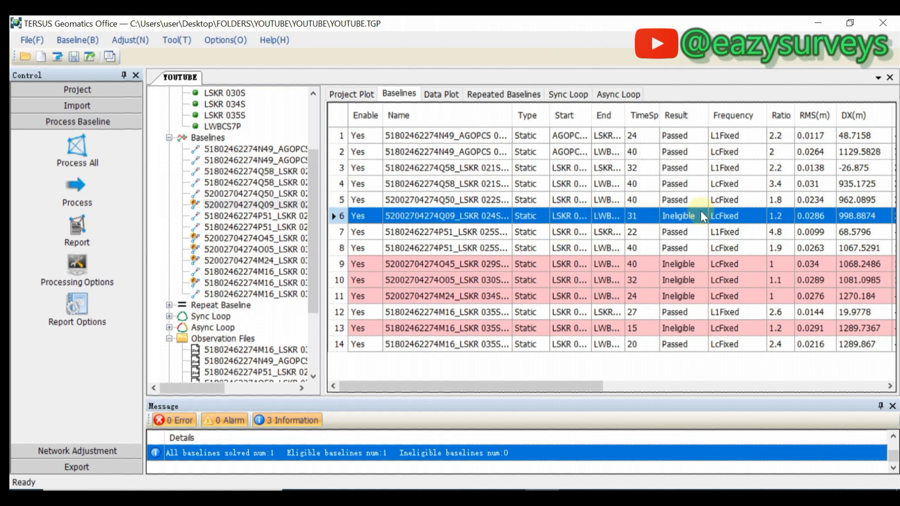
right_click(635, 214)
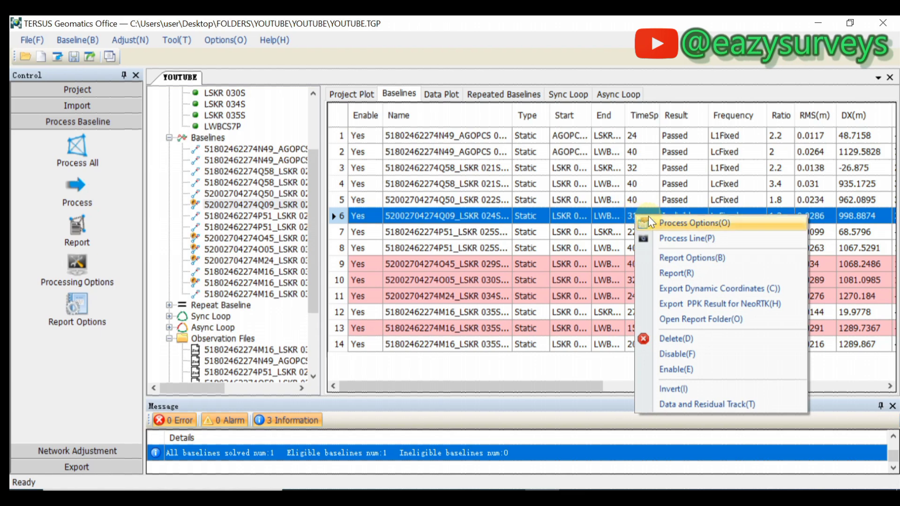
left_click(670, 224)
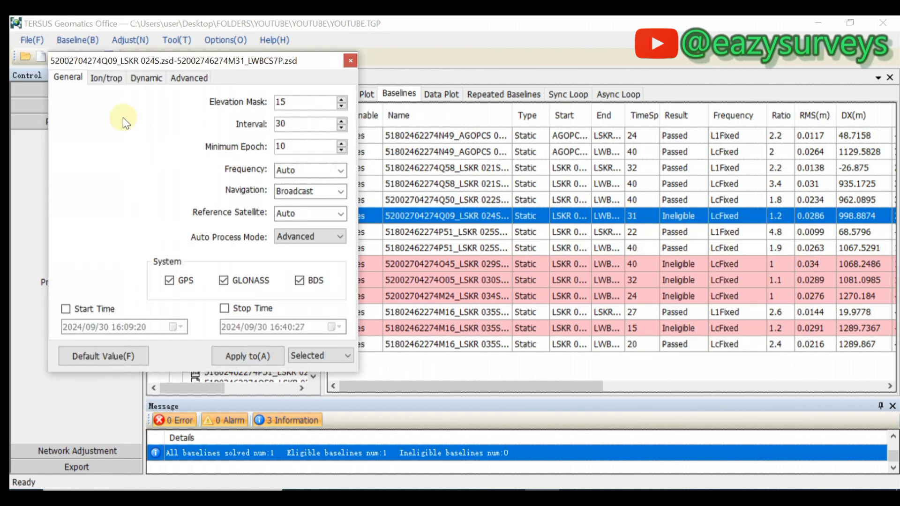
left_click(198, 80)
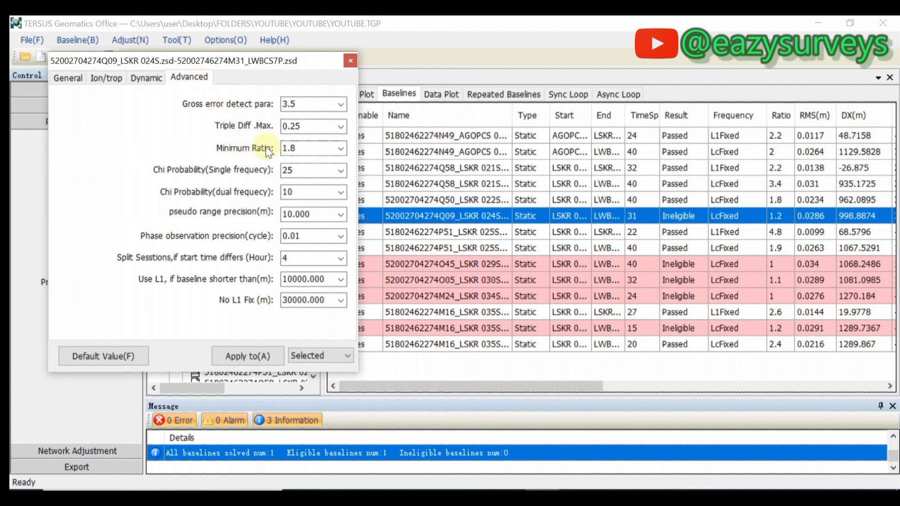
left_click(292, 148)
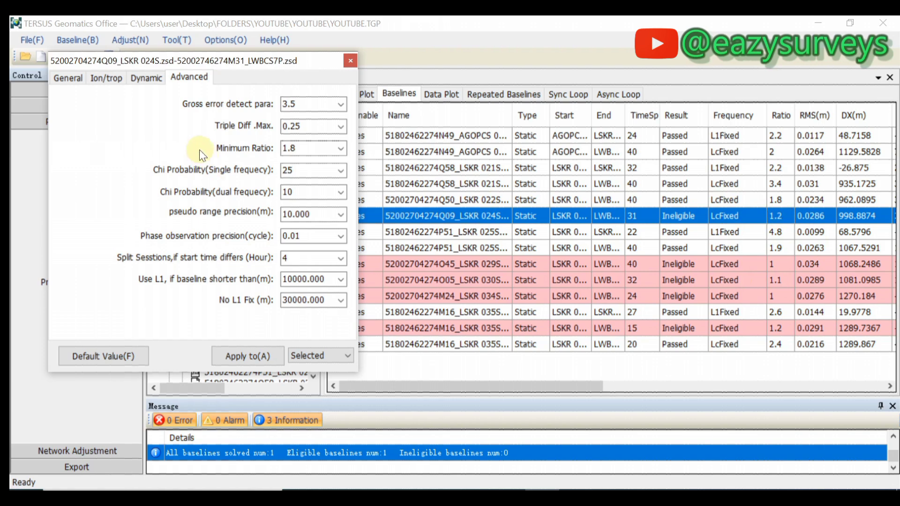
left_click(311, 149)
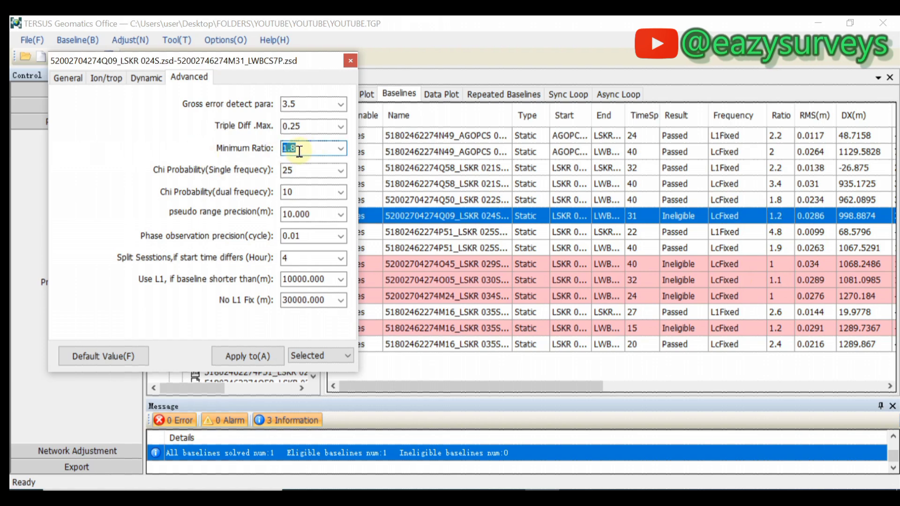
left_click(311, 149)
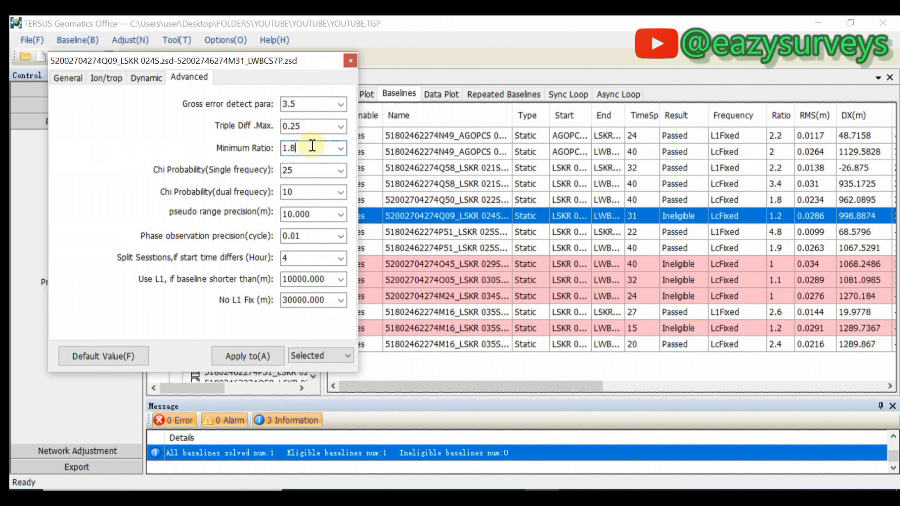
type("2")
left_click(248, 361)
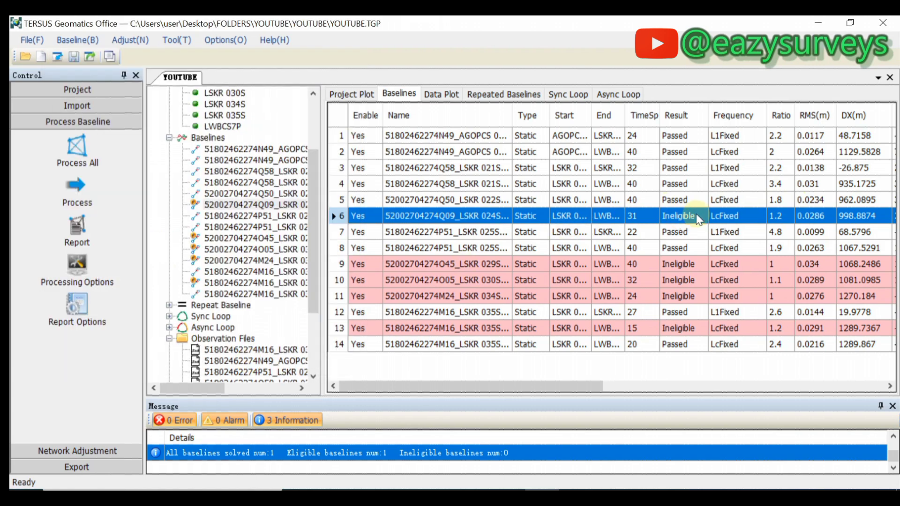
Step: Reprocess the LSKR 024S–LWBCS7P baseline with its new minimum ratio
left_click(249, 207)
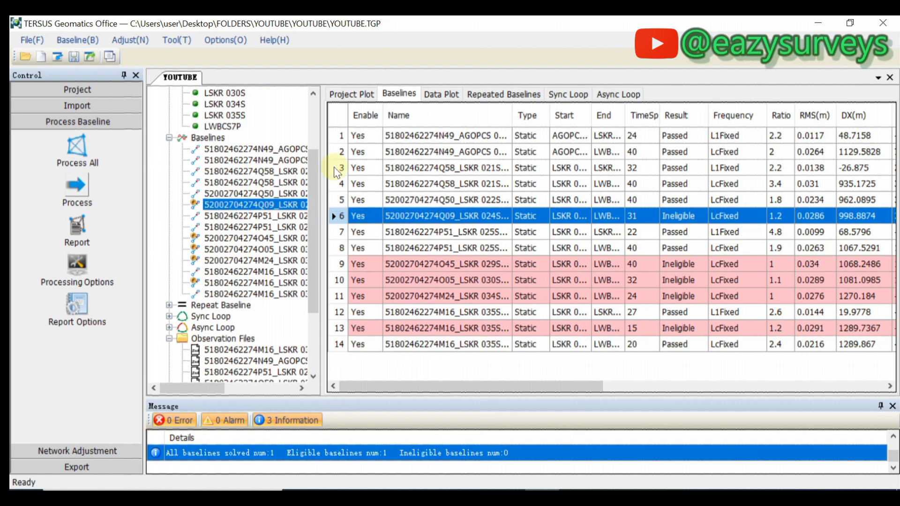
right_click(258, 205)
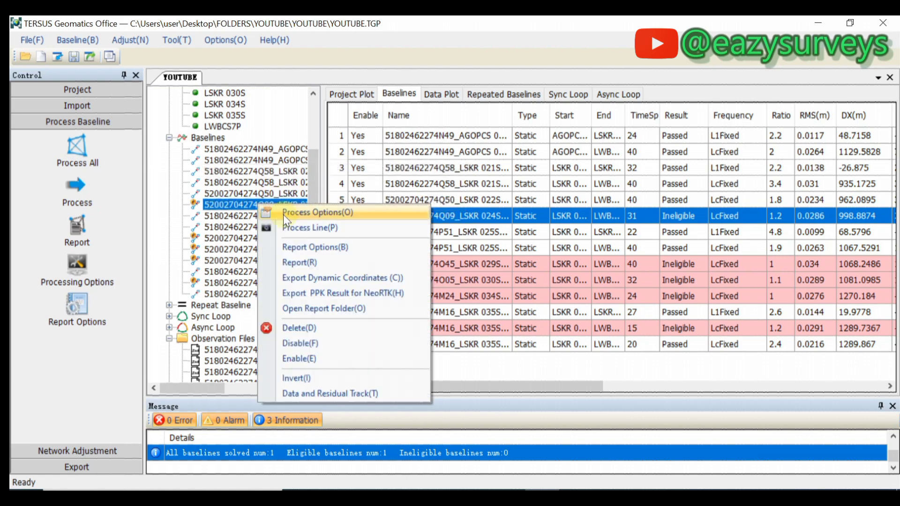
left_click(290, 226)
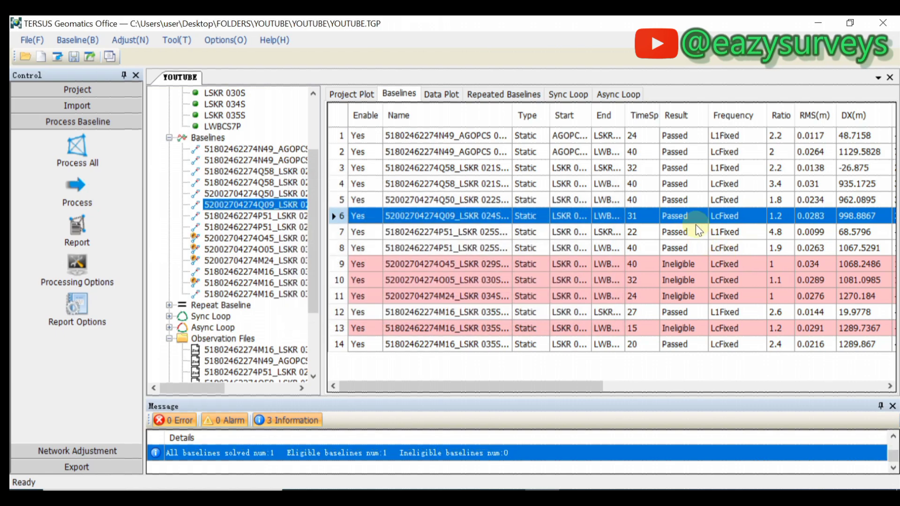
left_click(676, 226)
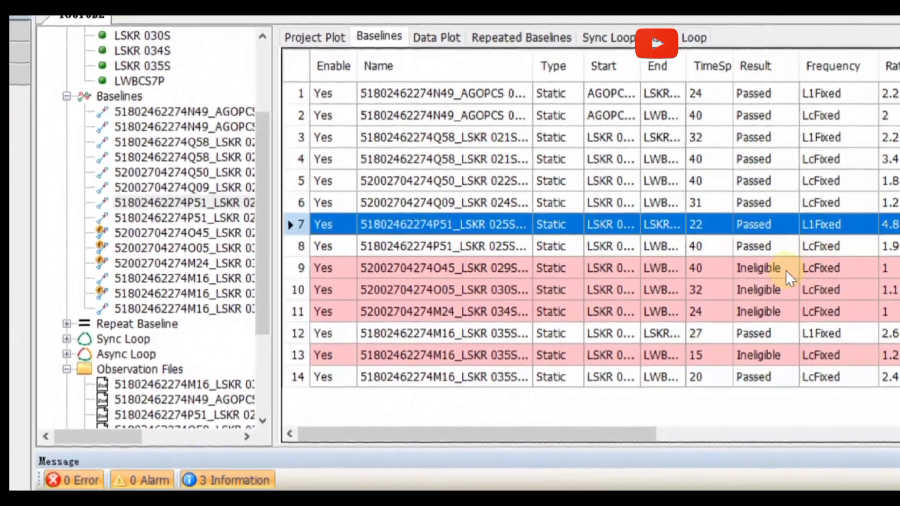
Step: Set the minimum ratio of the LSKR 029S–LWBCS7P baseline to 1.0 and apply it to the selected baseline
left_click(705, 268)
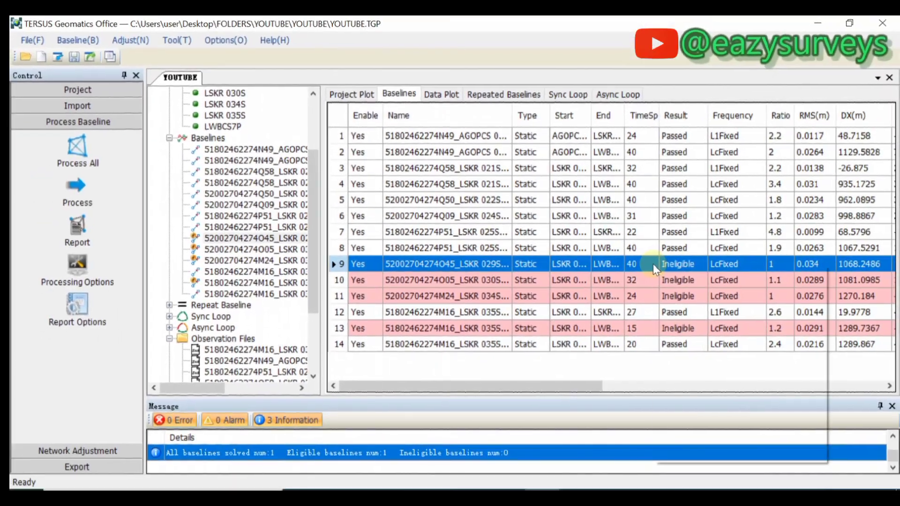
right_click(739, 268)
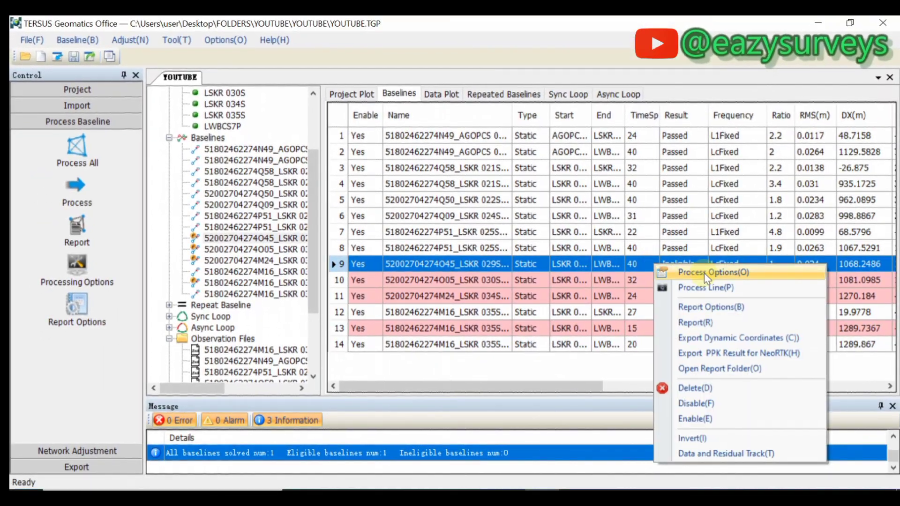
left_click(704, 274)
double_click(314, 148)
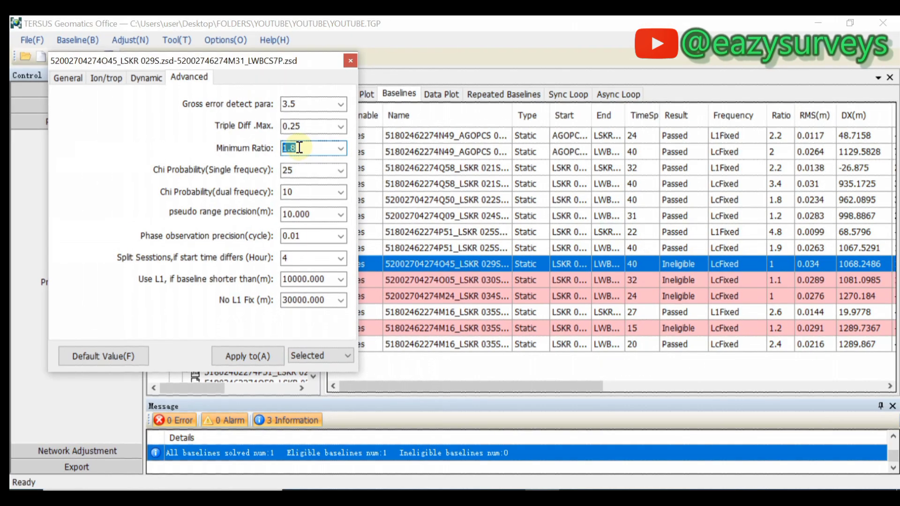
left_click(298, 148)
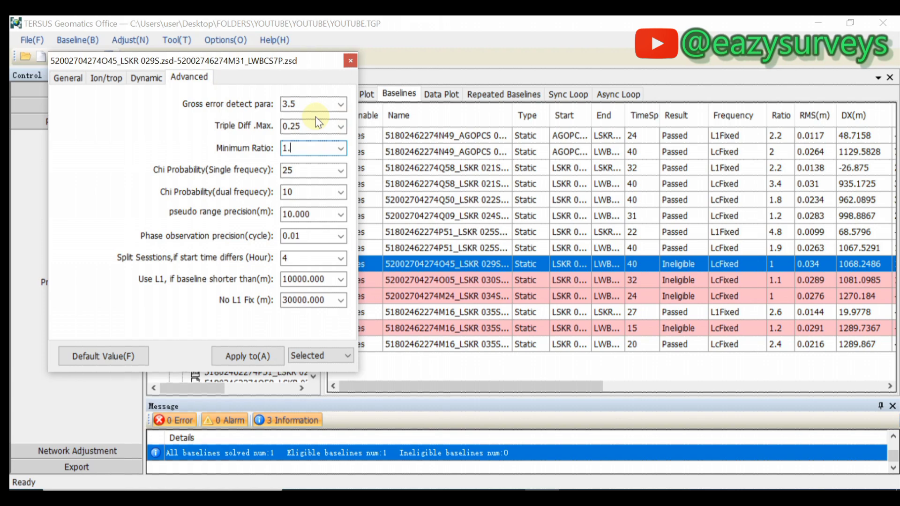
type("0")
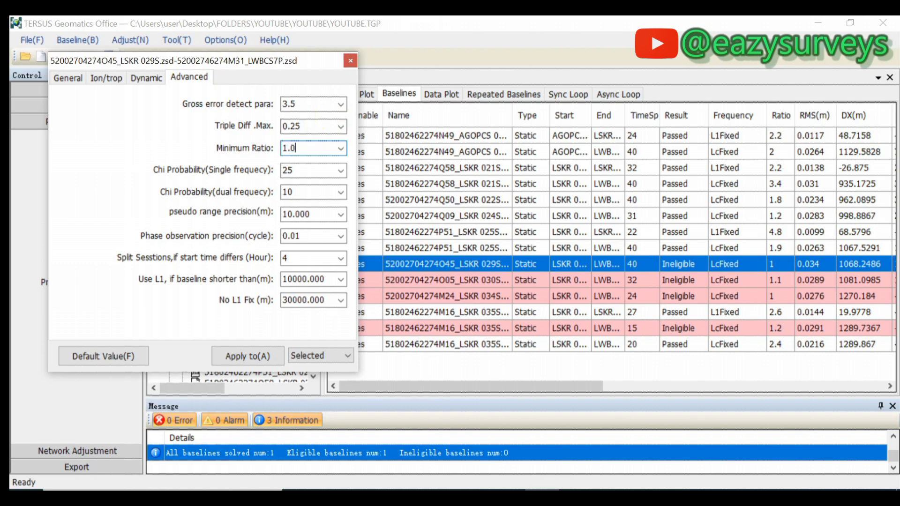
left_click(231, 360)
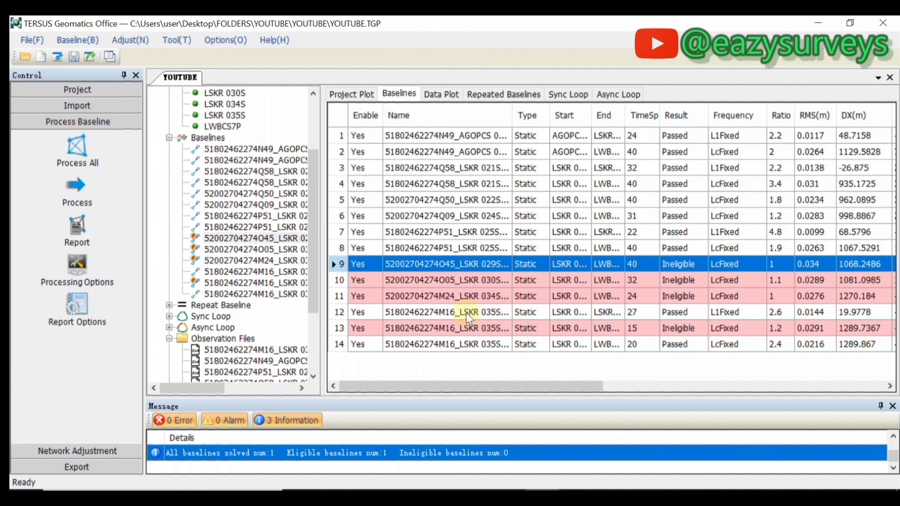
Step: Reprocess the LSKR 029S–LWBCS7P baseline with its new minimum ratio
right_click(251, 238)
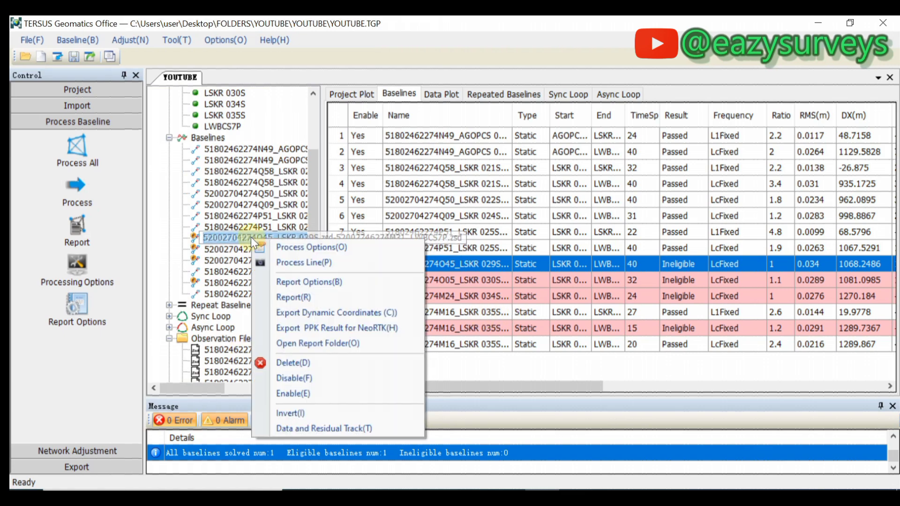
left_click(288, 262)
left_click_drag(426, 184, 237, 91)
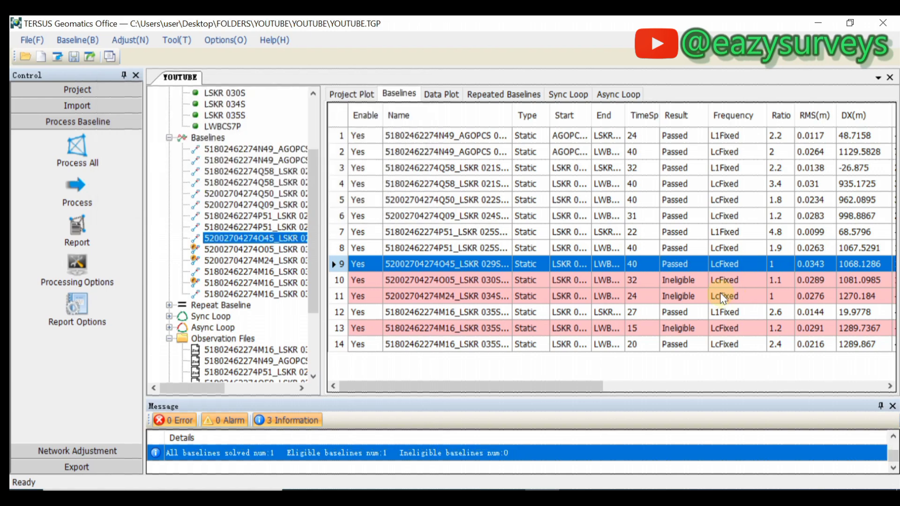
Step: Set the minimum ratio of the LSKR 030S–LWBCS7P baseline to 1.1, apply it and reprocess that baseline
left_click(688, 275)
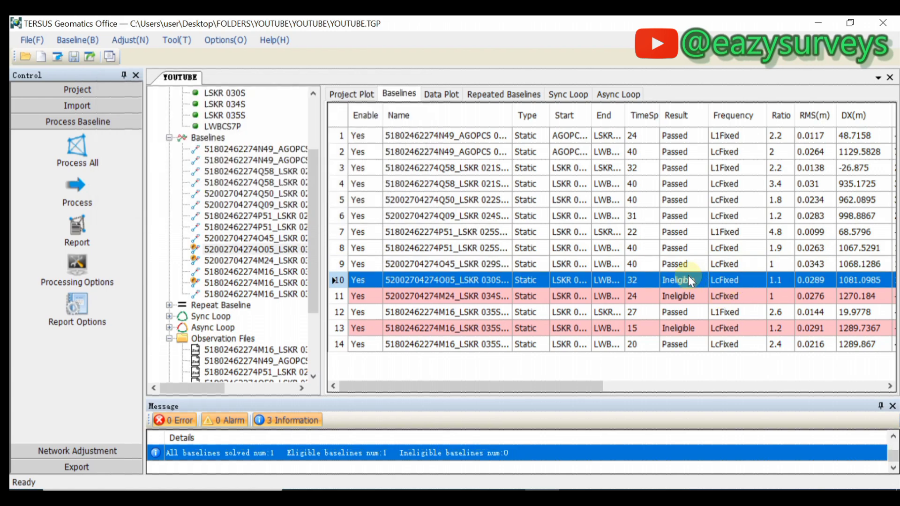
right_click(675, 285)
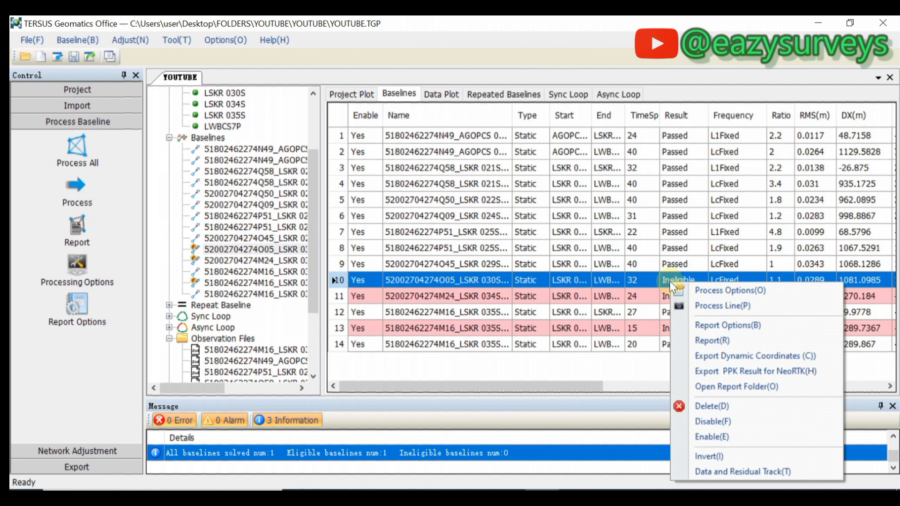
left_click(689, 289)
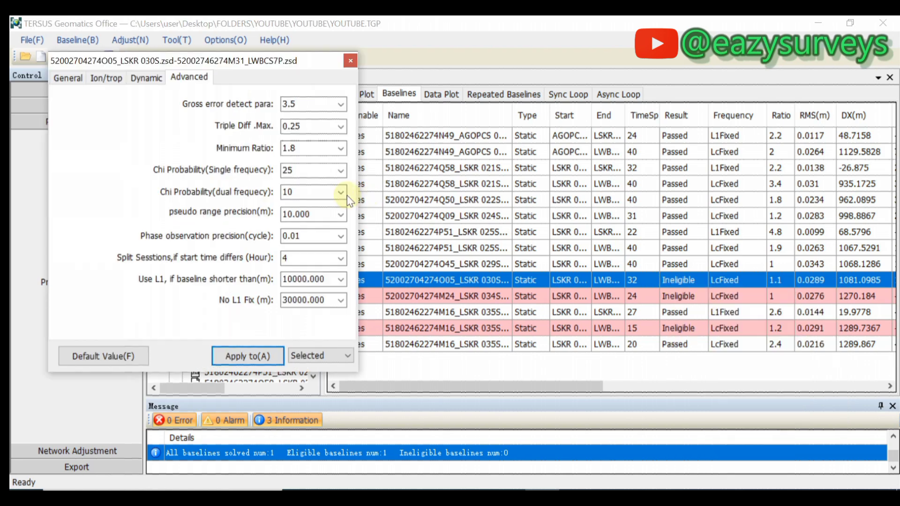
left_click(314, 153)
left_click(314, 152)
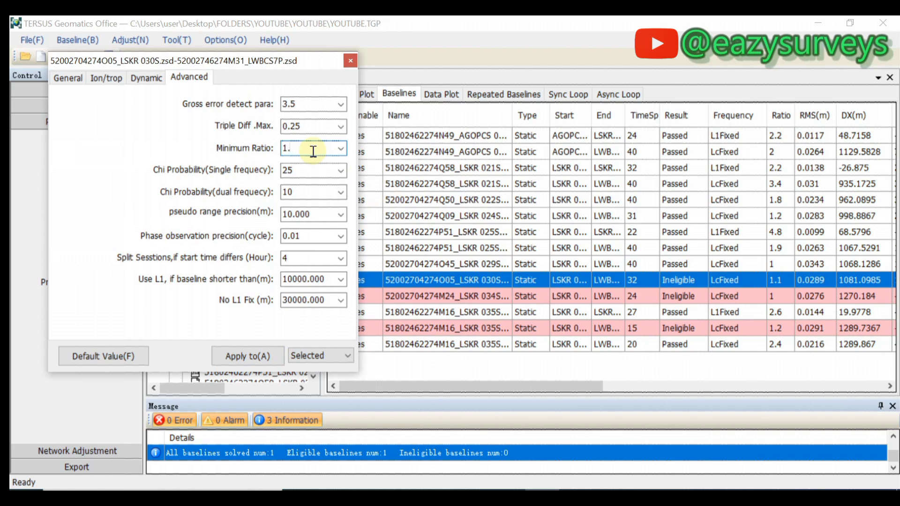
type("1")
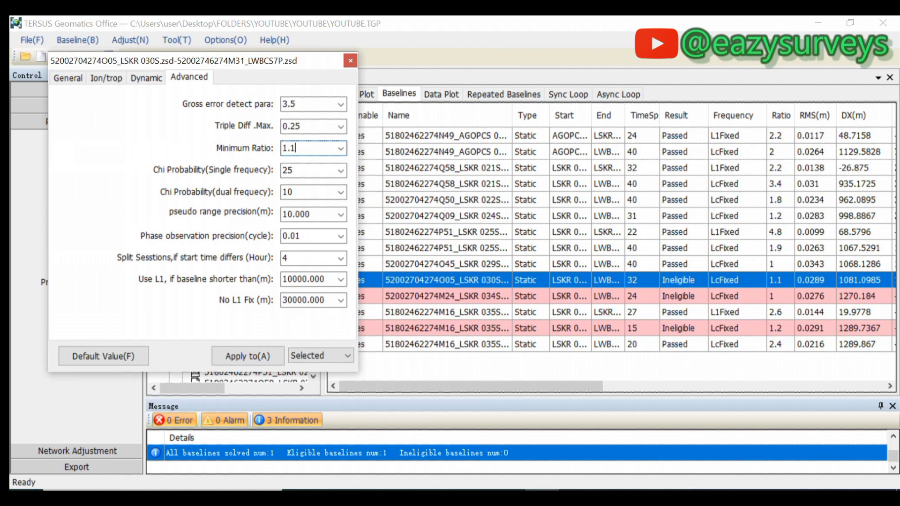
left_click(260, 356)
right_click(369, 280)
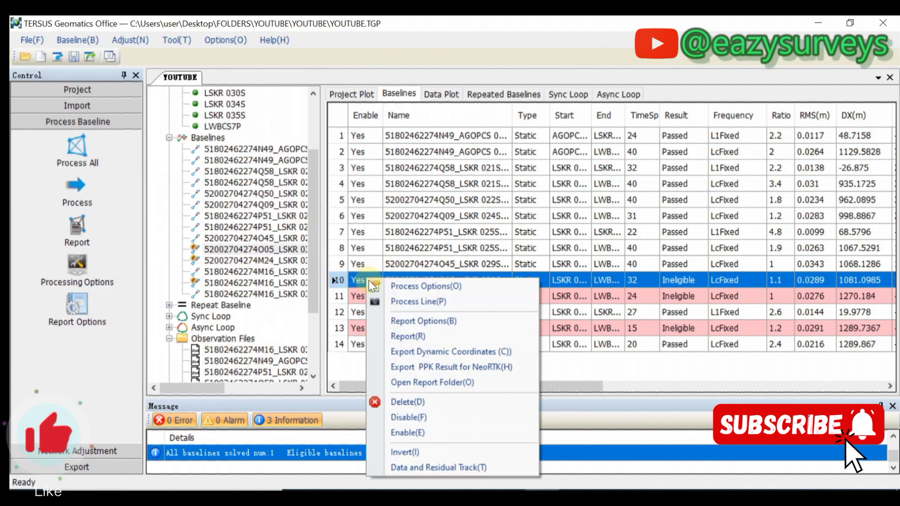
left_click(406, 300)
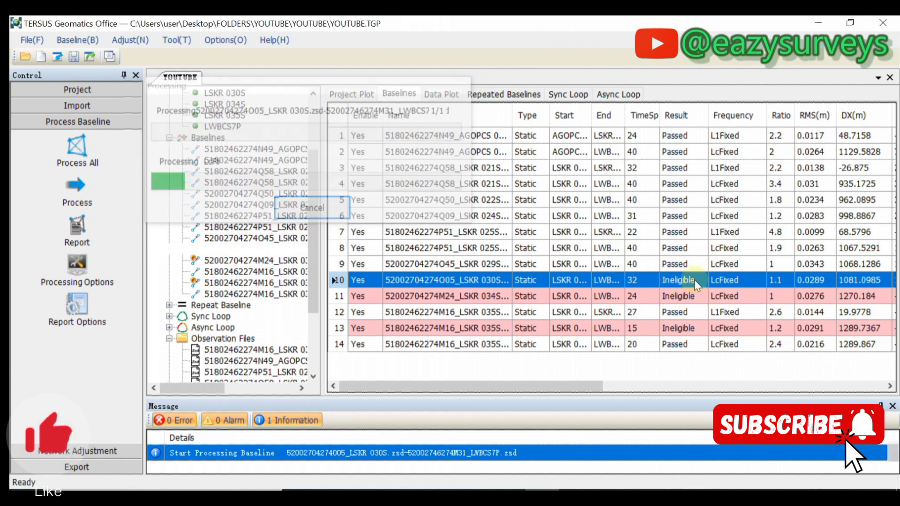
Step: Set the minimum ratio of the LSKR 034S–LWBCS7P baseline to 1 and apply it to the selected baseline
left_click(644, 298)
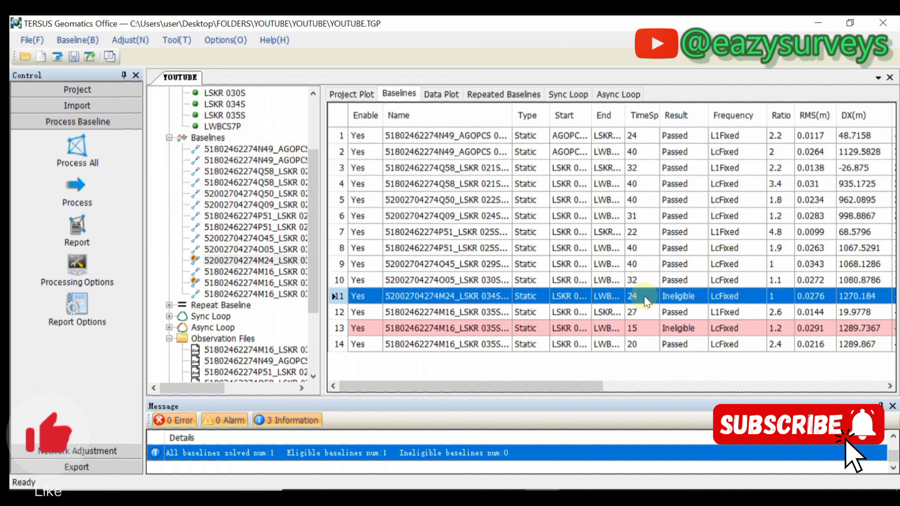
right_click(644, 296)
left_click(609, 297)
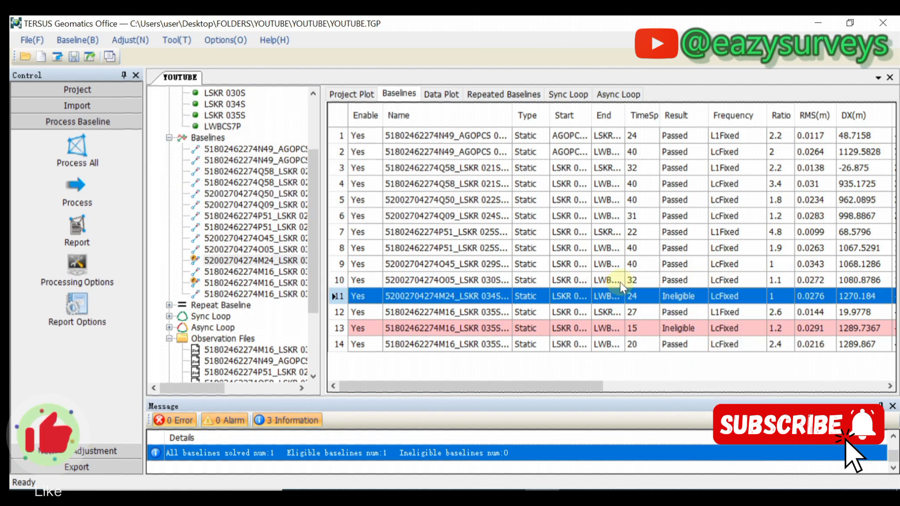
right_click(665, 300)
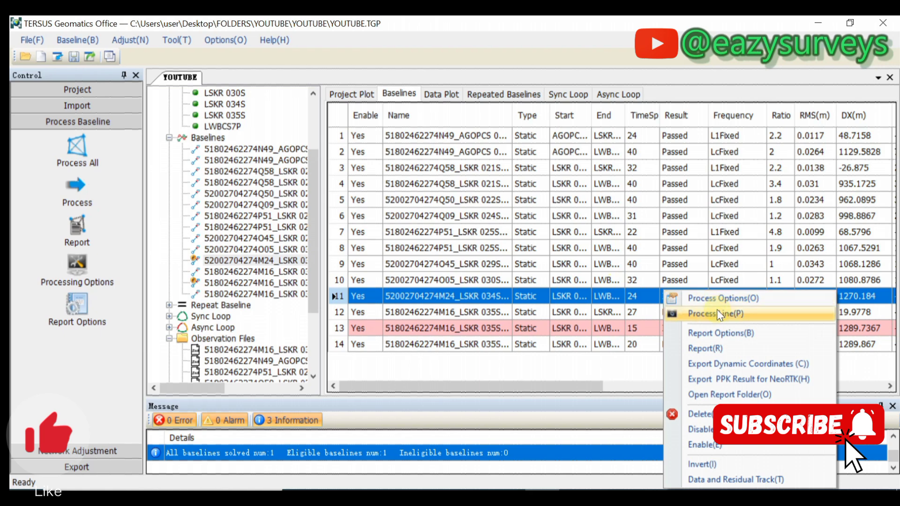
left_click(715, 300)
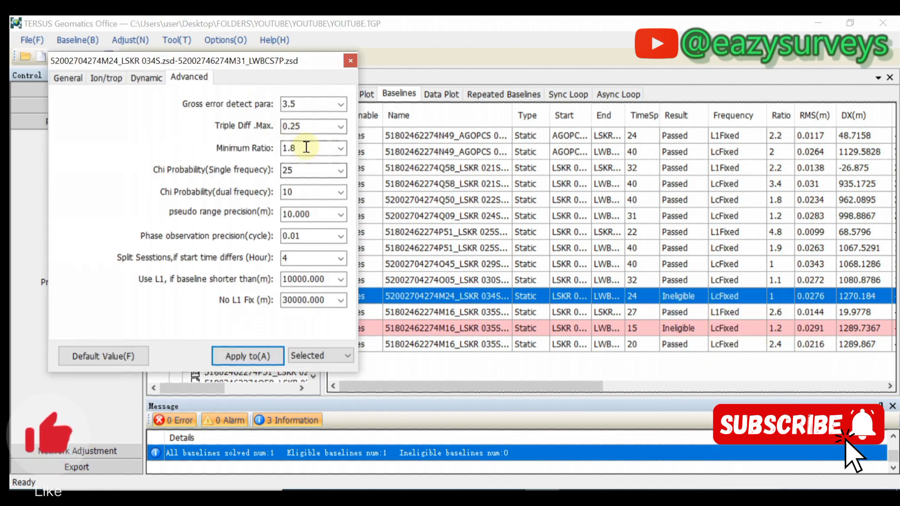
double_click(306, 148)
left_click(306, 147)
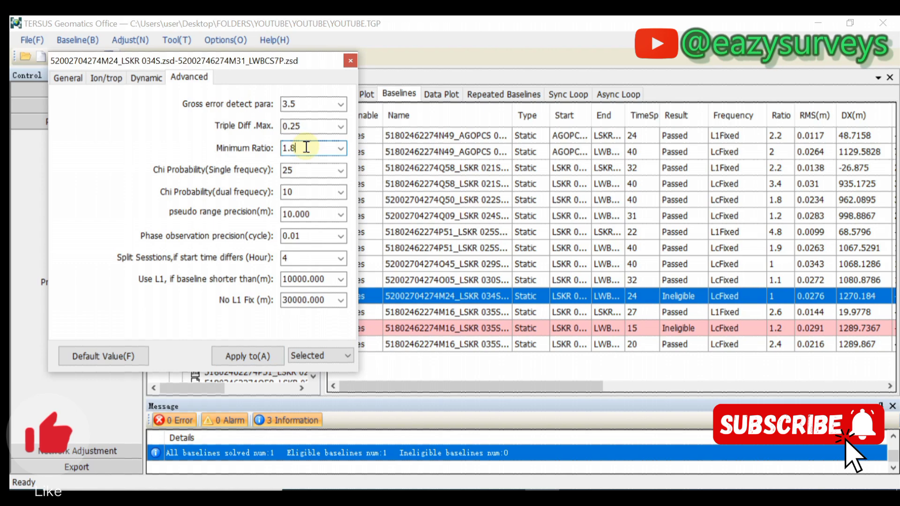
key("BackSpace")
key("BackSpace")
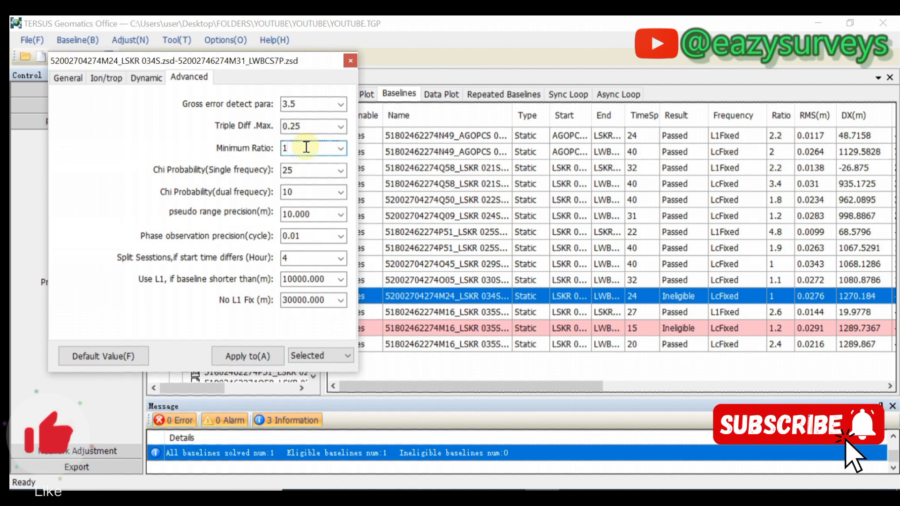
left_click(257, 357)
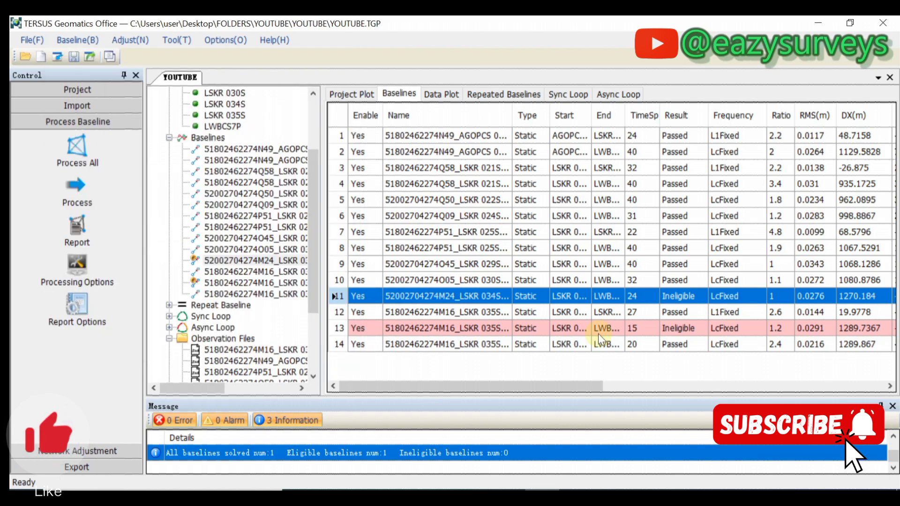
Step: Reprocess the LSKR 034S–LWBCS7P baseline with its new minimum ratio
right_click(690, 296)
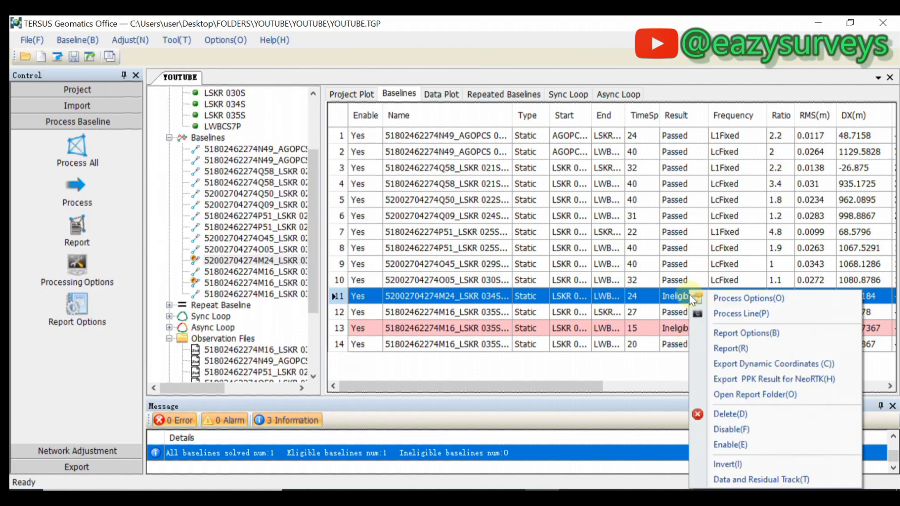
left_click(734, 313)
left_click_drag(420, 180, 203, 75)
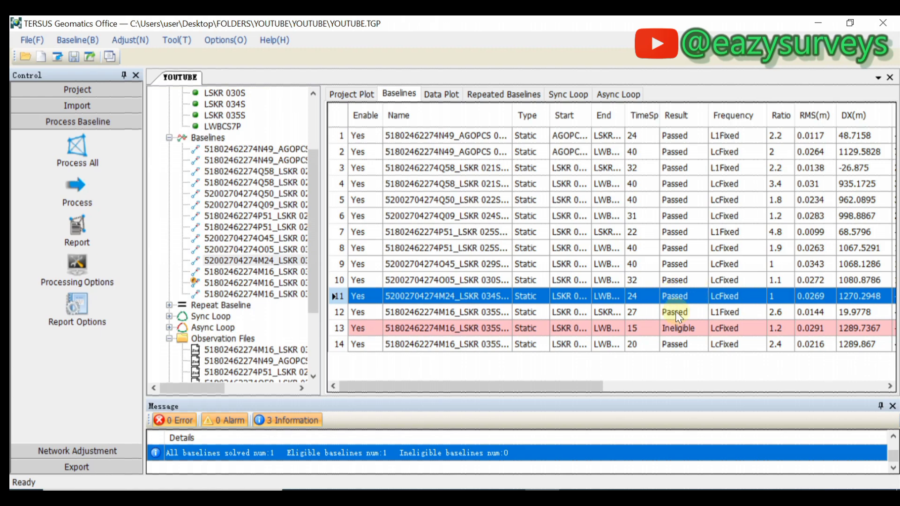
Step: In the data plot of the ineligible 15-minute LSKR 035S–LWBCS7P baseline, exclude the three interrupted stretches of satellite G19
left_click(674, 327)
right_click(673, 328)
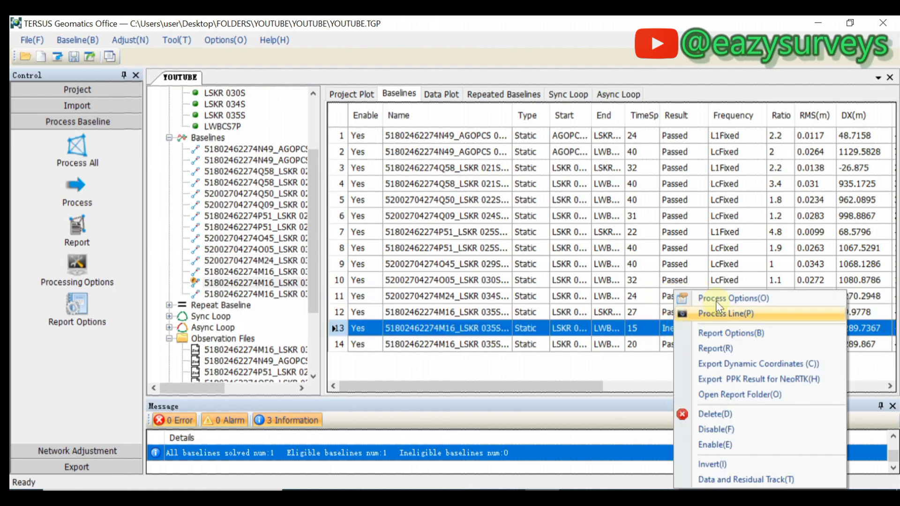
left_click(603, 328)
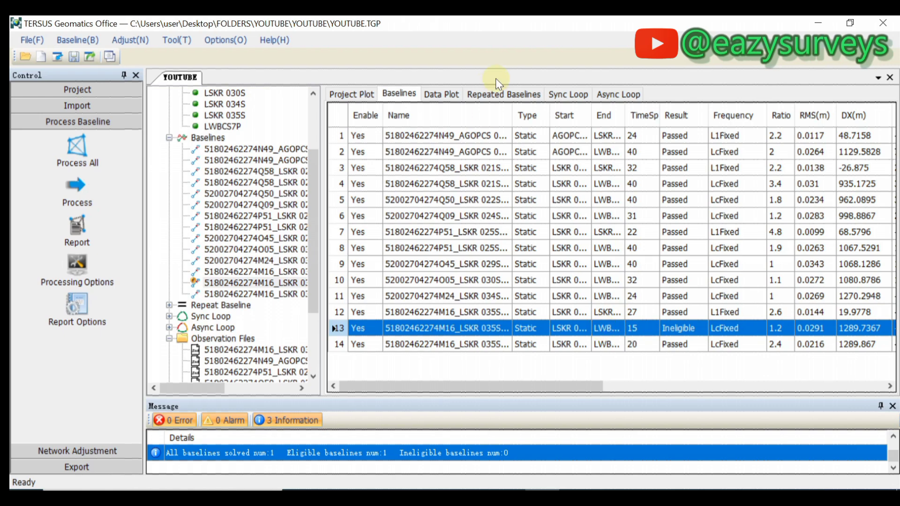
left_click(442, 94)
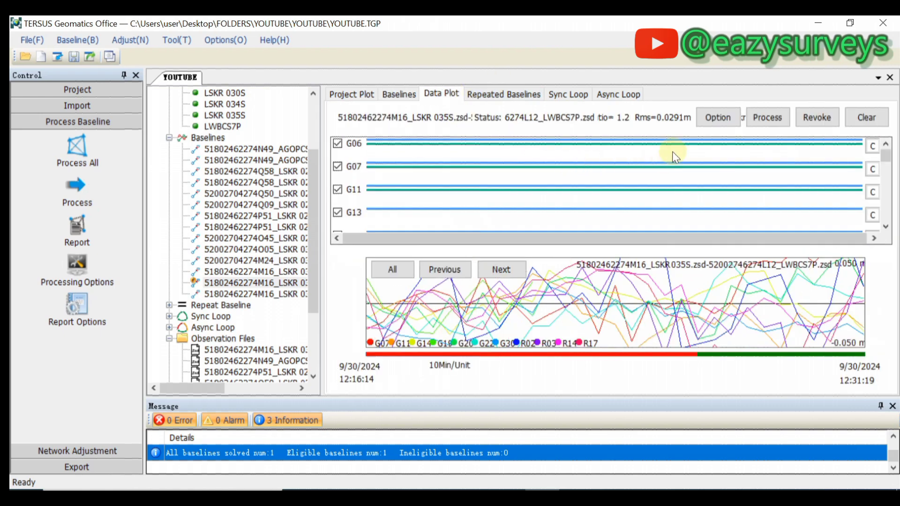
scroll(640, 166, "down", 3)
scroll(639, 166, "up", 3)
scroll(639, 165, "down", 2)
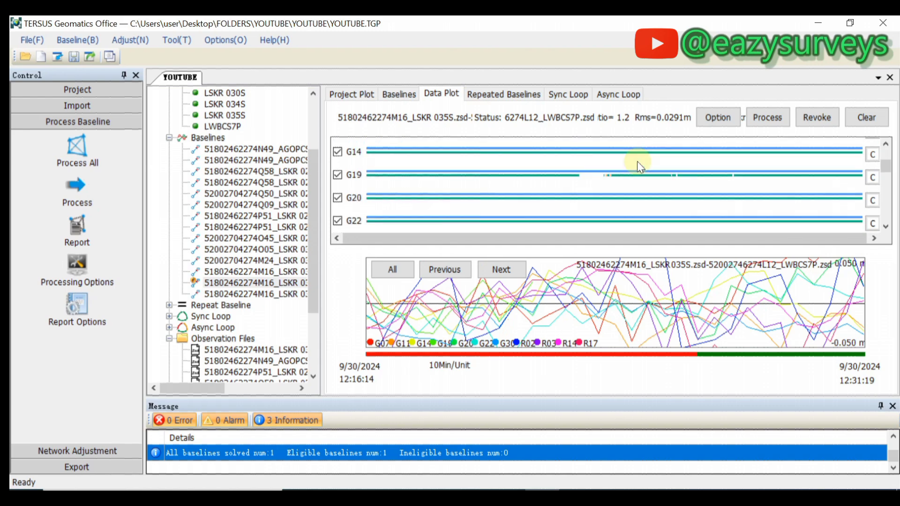
left_click_drag(568, 170, 630, 180)
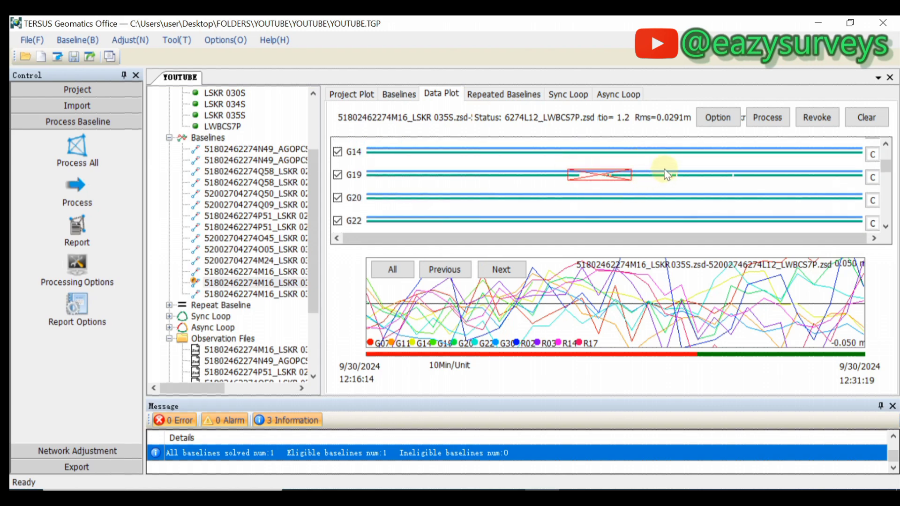
left_click_drag(663, 170, 757, 181)
Step: Exclude the two interrupted stretches of satellite R02 and the gap in satellite C26 from the same baseline's data
scroll(719, 181, "down", 2)
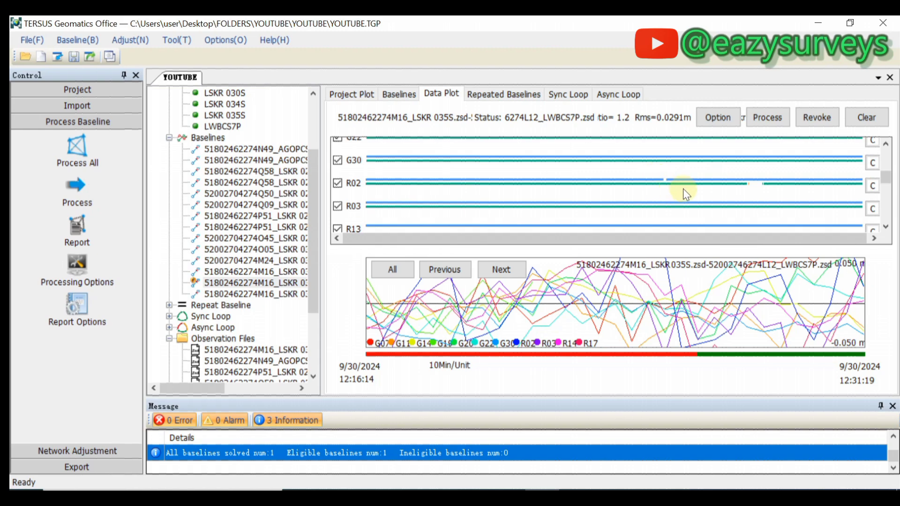
scroll(727, 180, "down", 2)
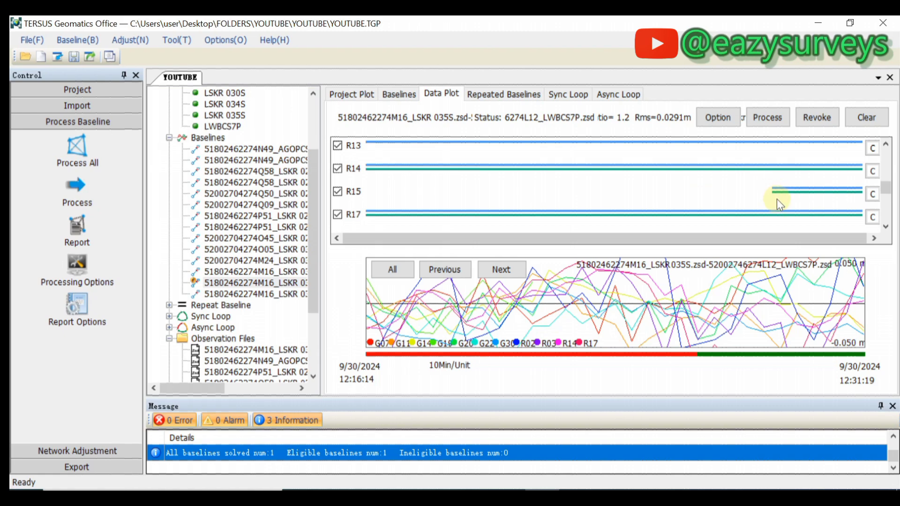
scroll(777, 195, "down", 2)
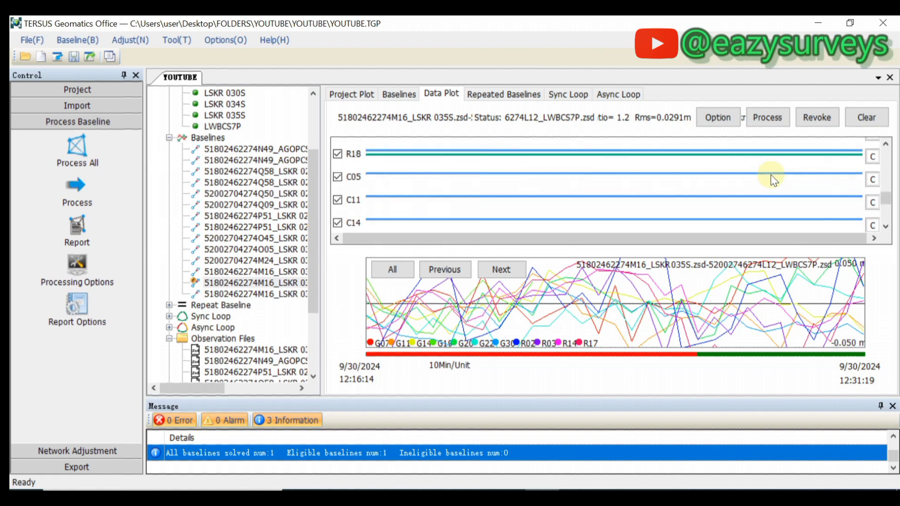
scroll(774, 180, "down", 2)
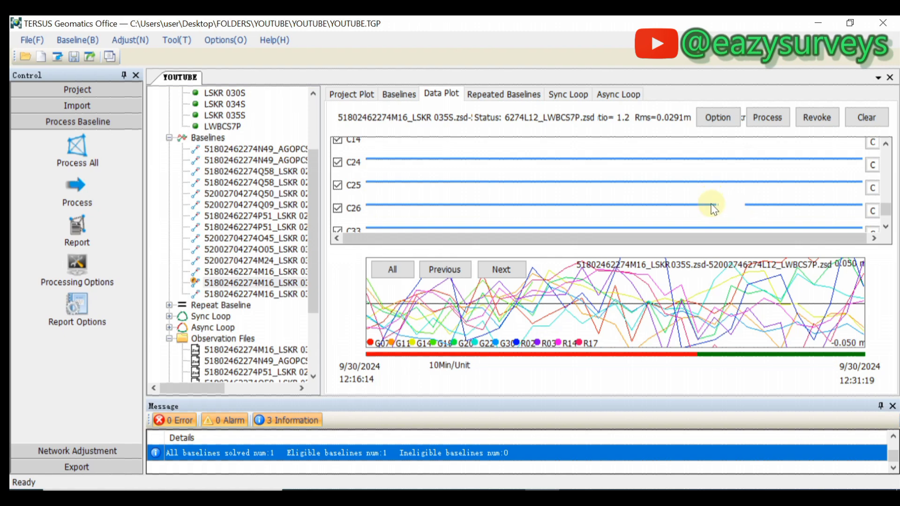
left_click_drag(713, 210, 768, 212)
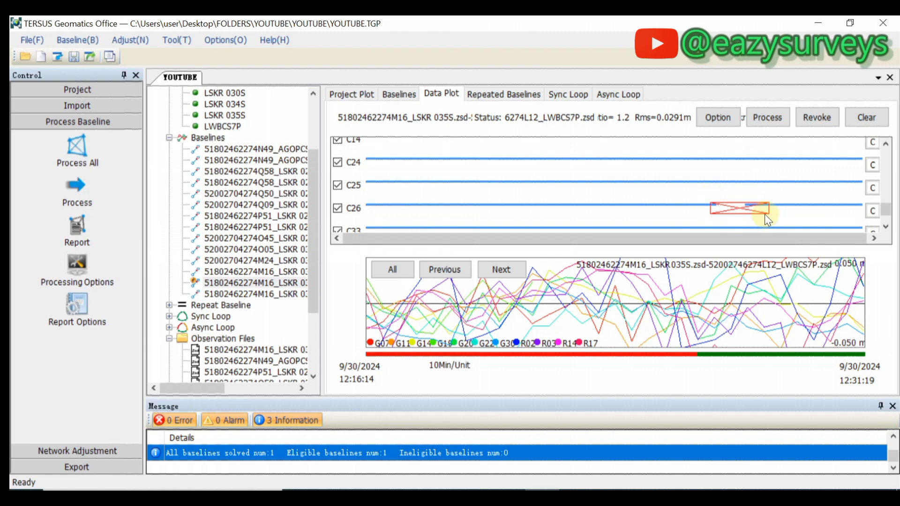
scroll(729, 193, "down", 1)
Step: Review the satellite tracks of the LSKR 035S–LWBCS7P baseline from G06 to C34 for remaining interruptions
scroll(739, 190, "up", 10)
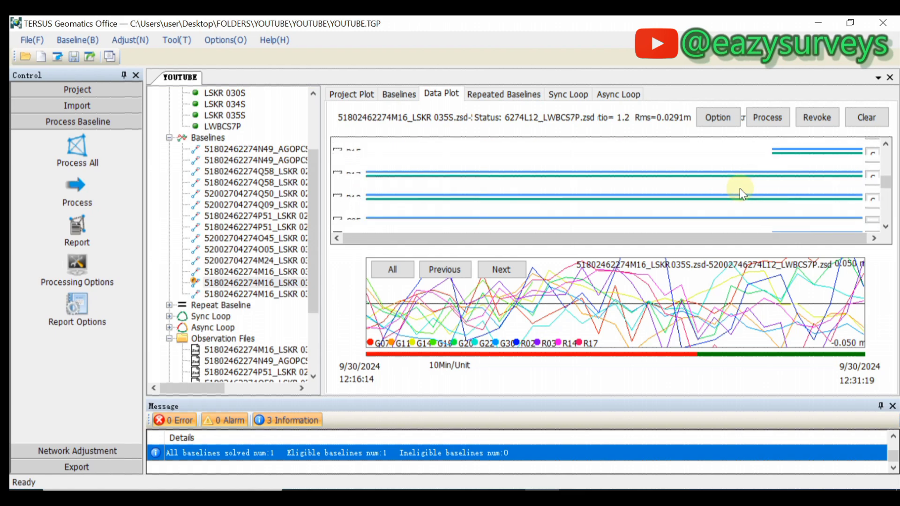
left_click(886, 227)
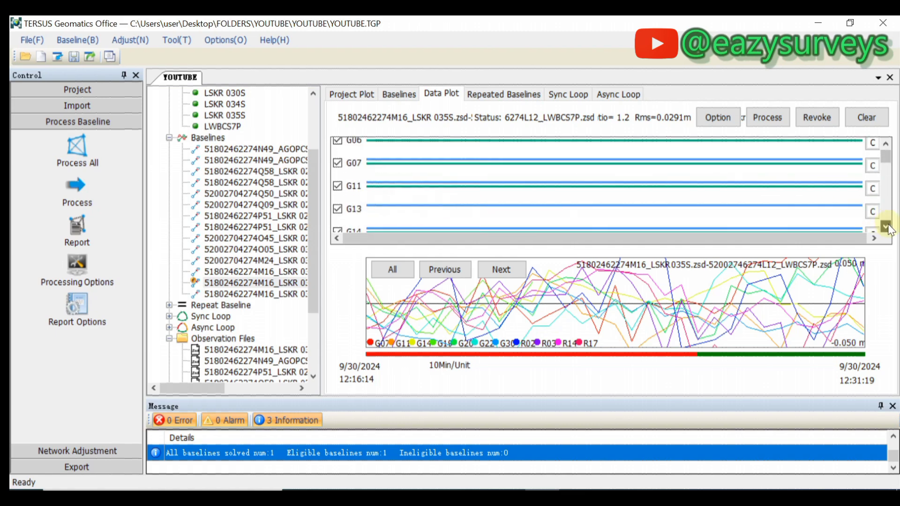
left_click(886, 227)
left_click(886, 227)
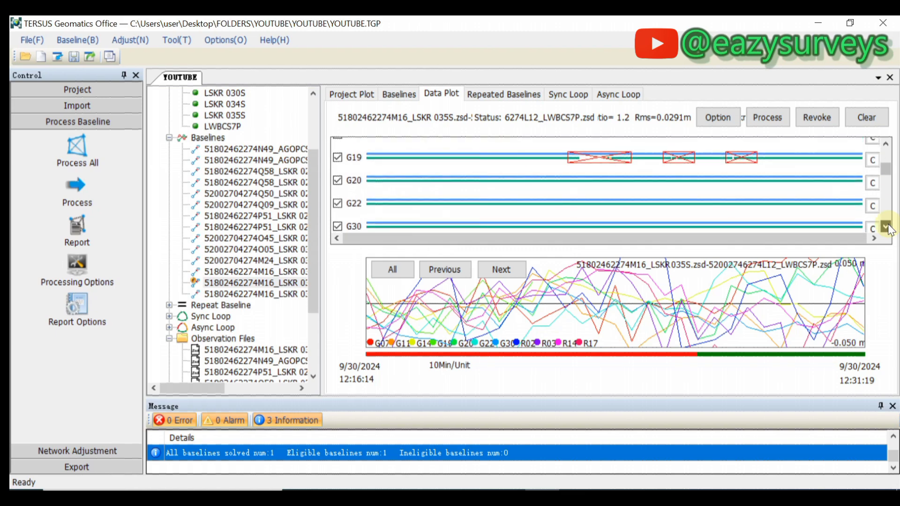
left_click(886, 227)
left_click(886, 227)
left_click(885, 227)
left_click(886, 226)
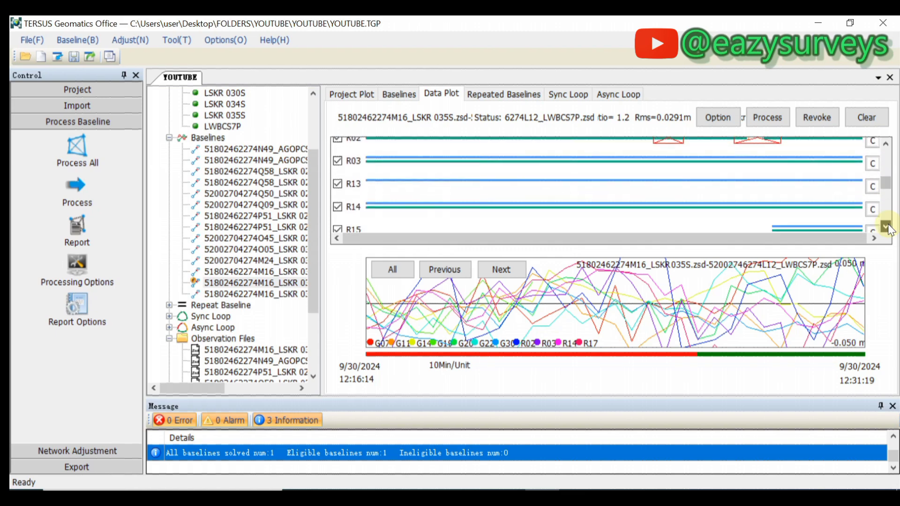
left_click(886, 226)
left_click(886, 227)
left_click(886, 227)
left_click(886, 227)
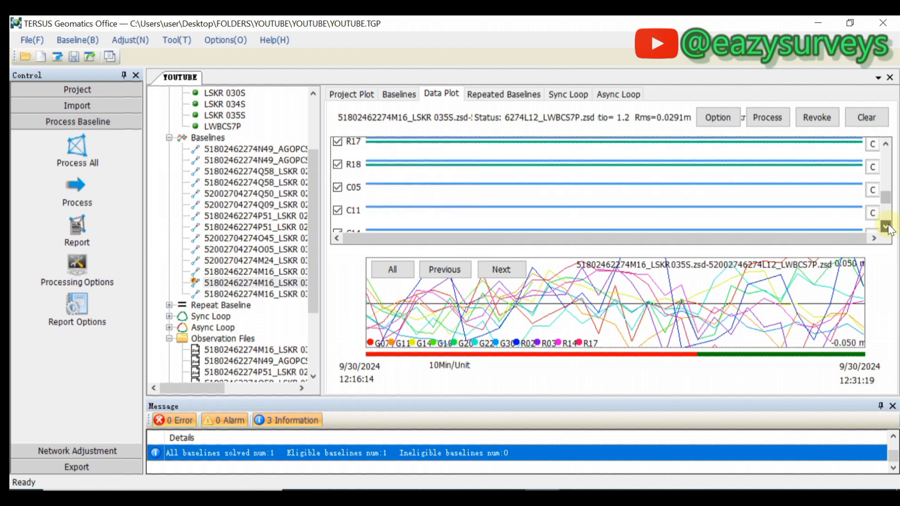
left_click(886, 227)
left_click(886, 227)
left_click(886, 226)
left_click(885, 227)
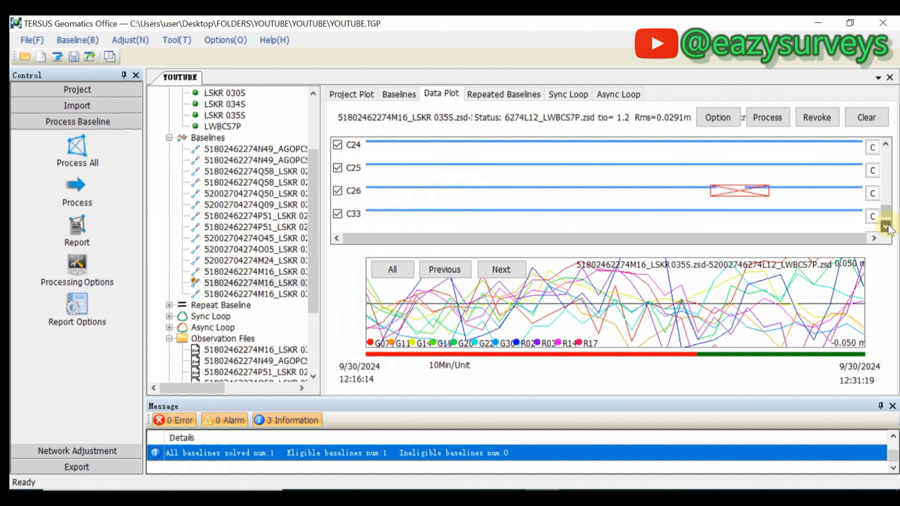
left_click(886, 227)
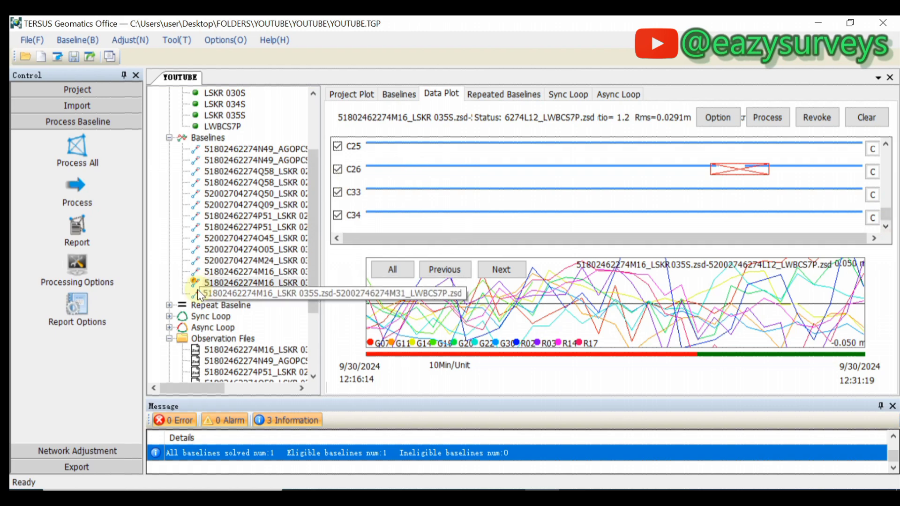
Step: Reprocess the 15-minute LSKR 035S–LWBCS7P baseline with the bad satellite data excluded and check its result in the baseline table
right_click(227, 283)
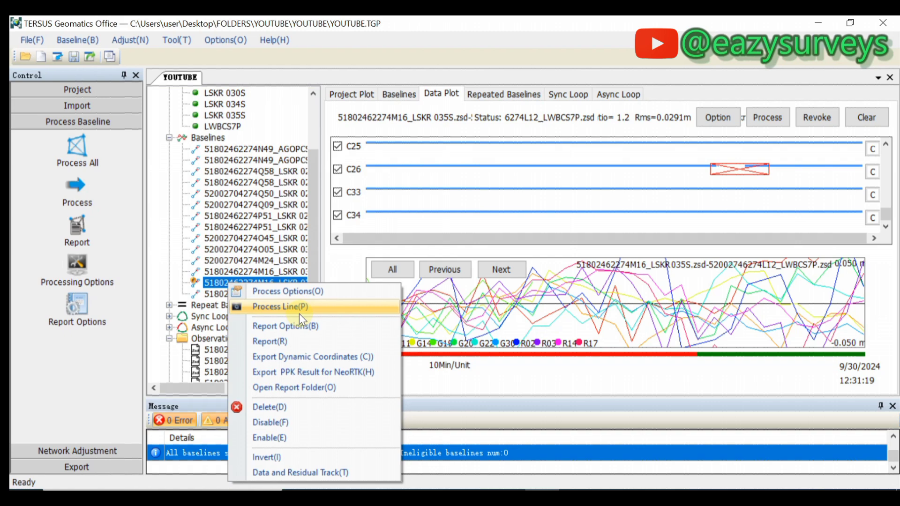
left_click(299, 313)
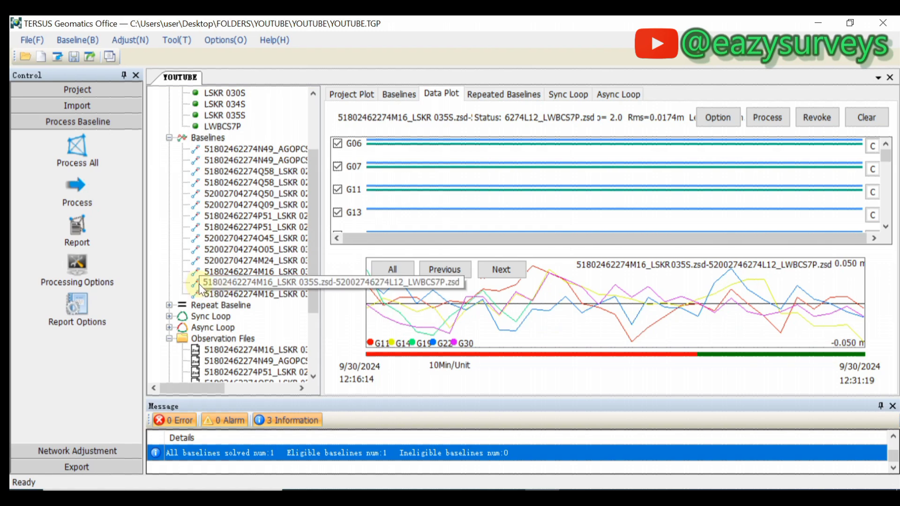
left_click(399, 94)
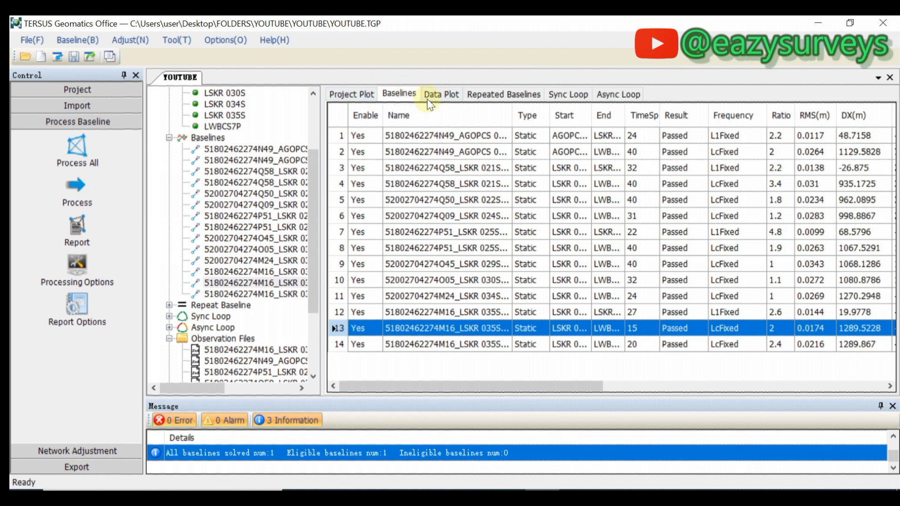
Step: Examine the processed baselines and their error ellipses in the project plot, and check the results in the baseline table
left_click(453, 103)
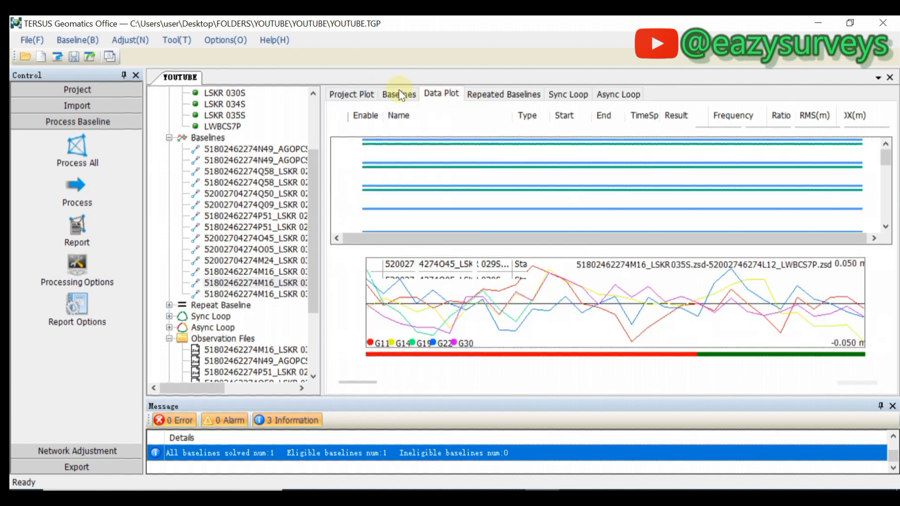
left_click(354, 93)
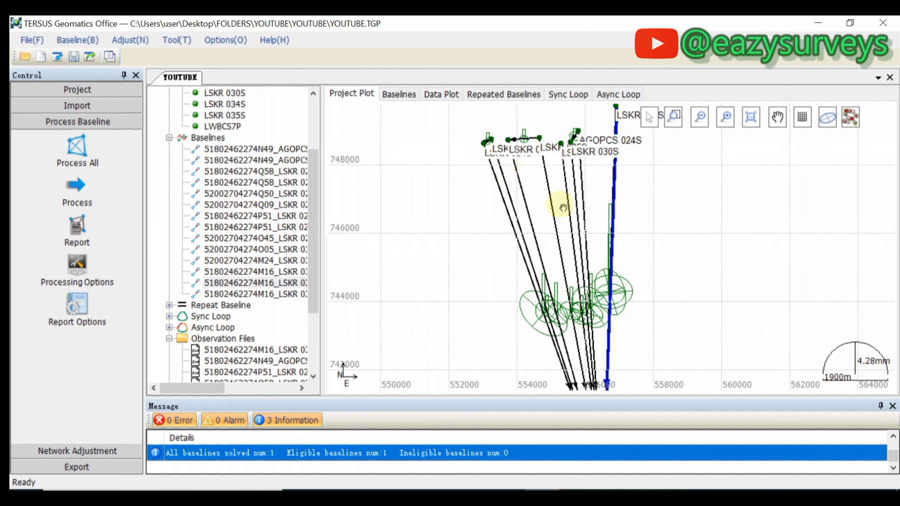
scroll(553, 203, "up", 1)
scroll(497, 202, "up", 2)
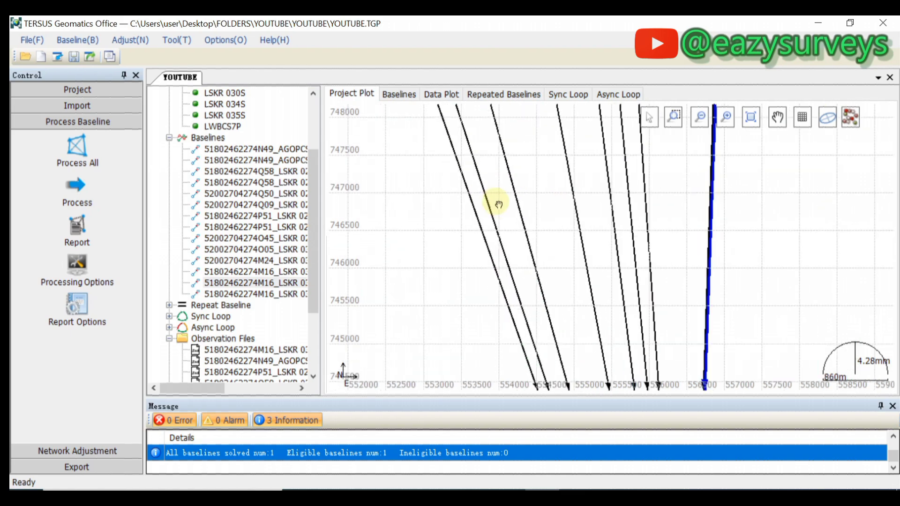
scroll(570, 193, "down", 3)
scroll(597, 158, "up", 2)
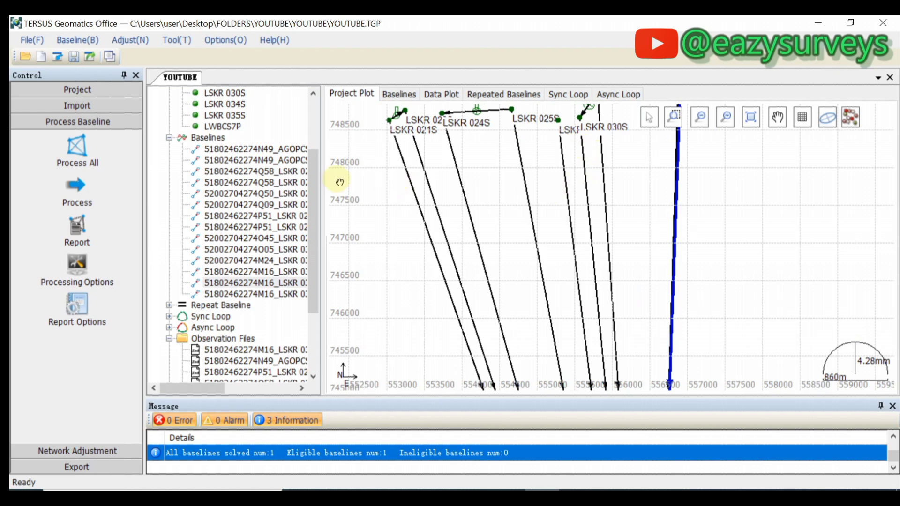
left_click(210, 137)
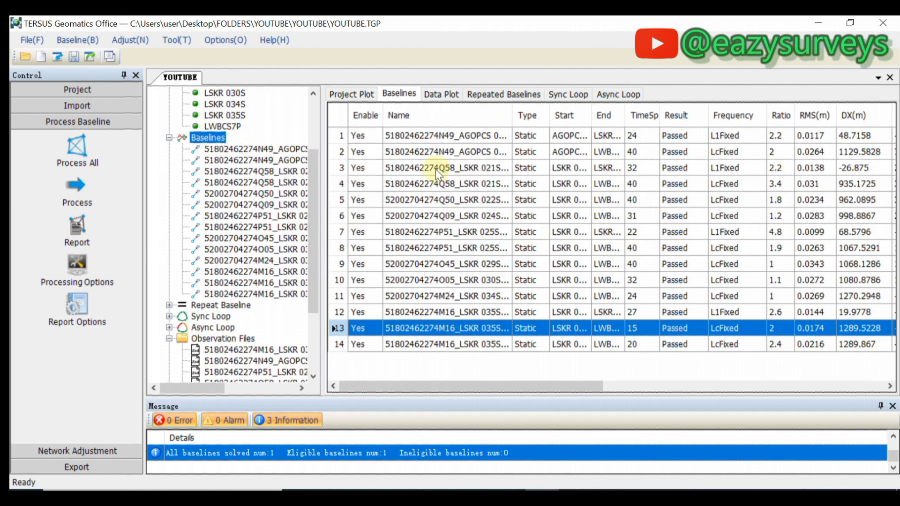
left_click(352, 94)
scroll(579, 177, "down", 2)
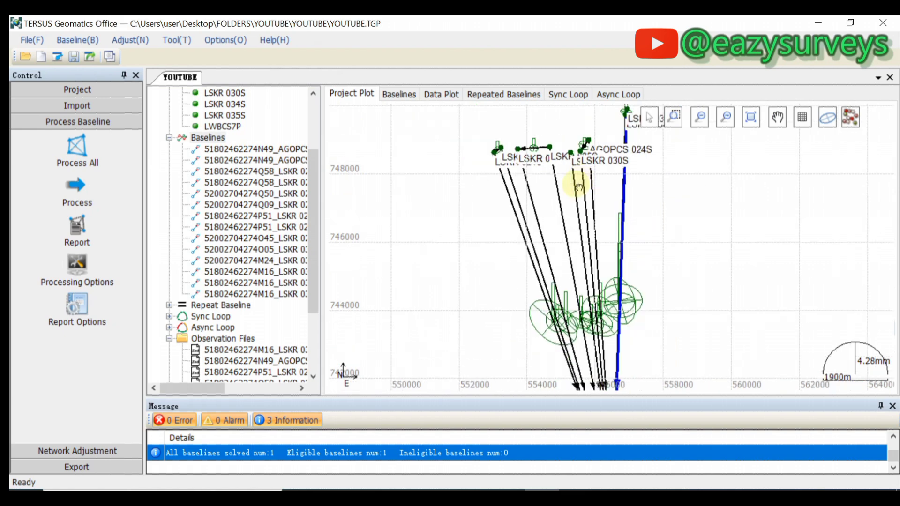
Step: Enable non-fixed baselines in the network adjustment options and set the height fitting model to Quadratic Surface
scroll(573, 196, "down", 2)
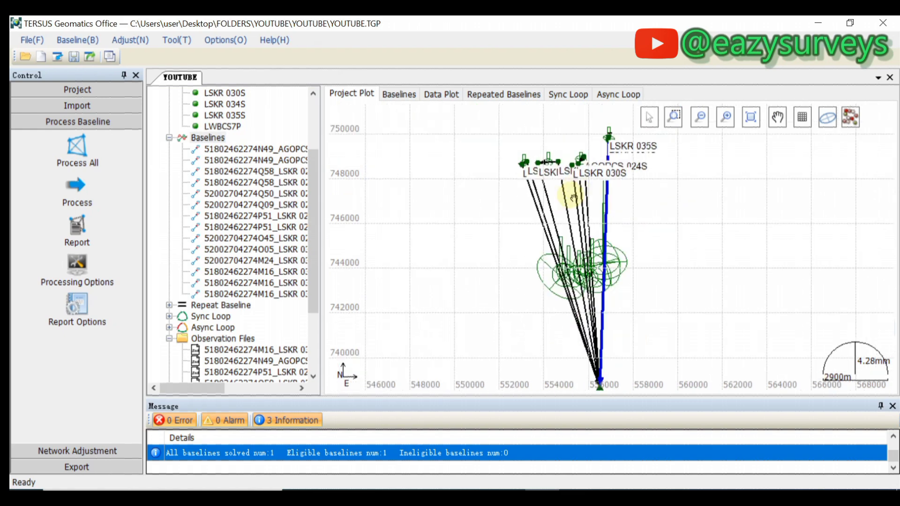
left_click(55, 450)
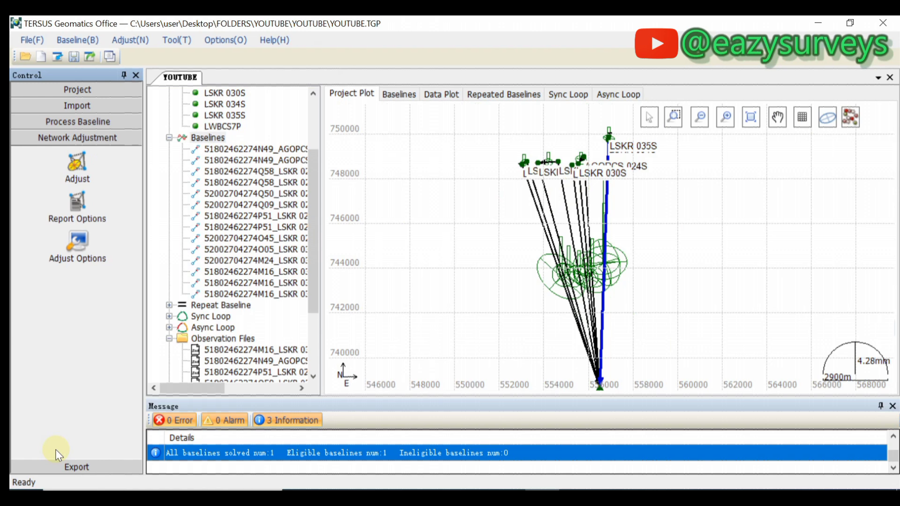
left_click(80, 258)
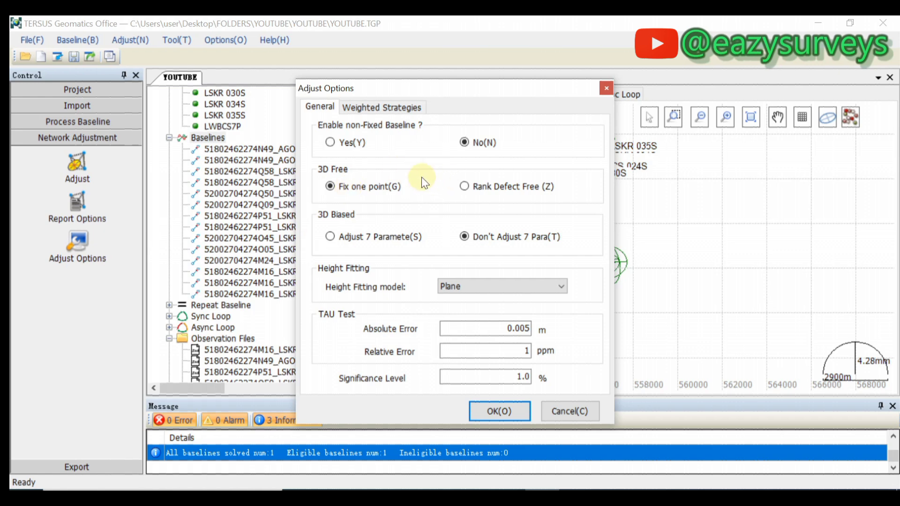
left_click(330, 142)
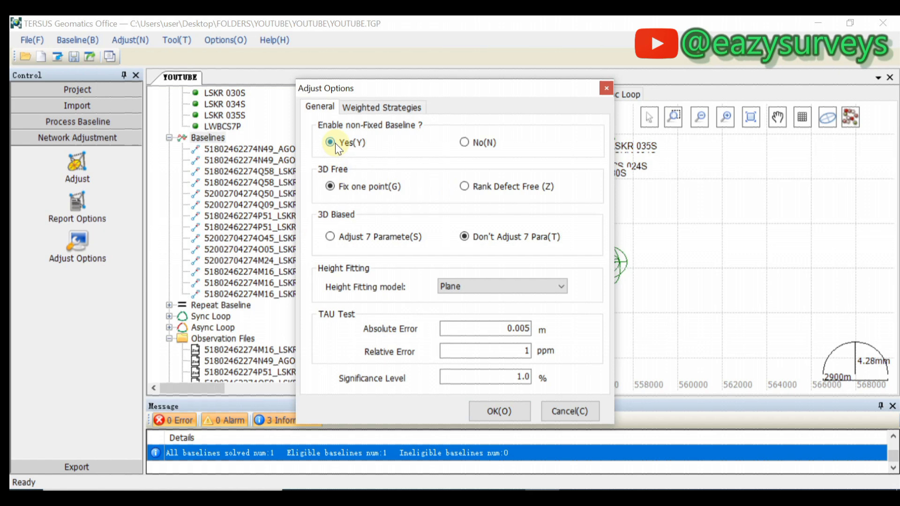
left_click(471, 145)
left_click(330, 143)
left_click(501, 286)
left_click(462, 308)
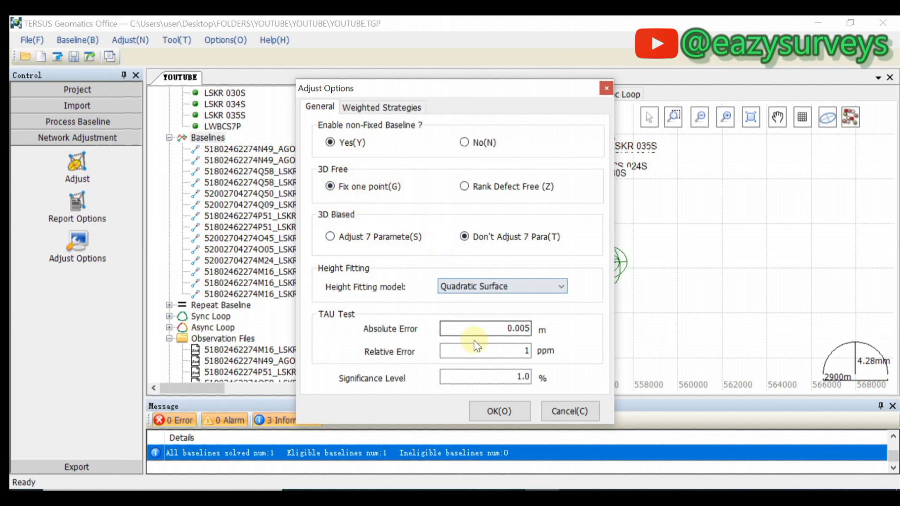
left_click(509, 410)
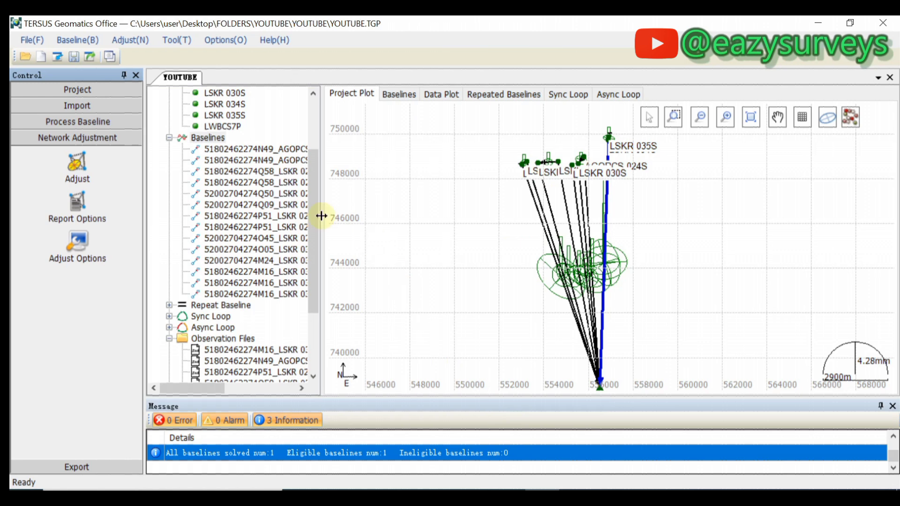
Step: Set the network adjustment datum to Target Datum and run the automatic adjustment
left_click(79, 162)
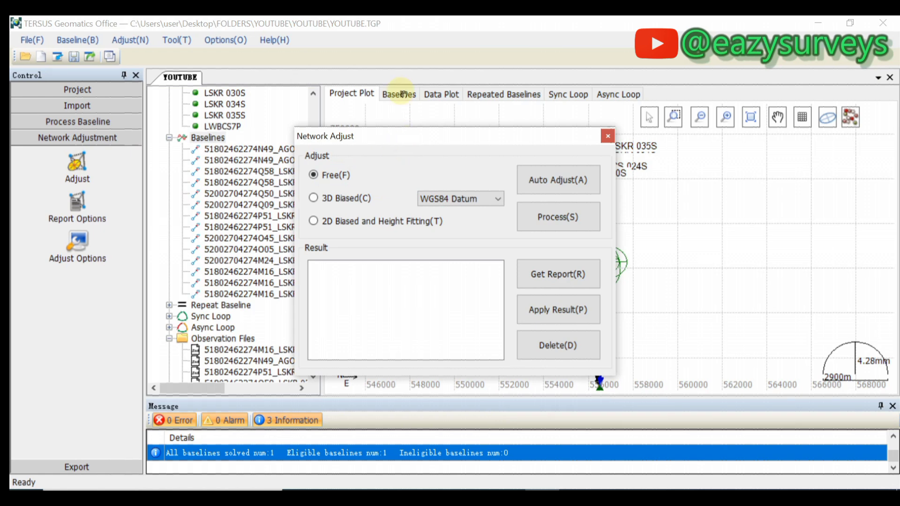
left_click_drag(396, 135, 390, 87)
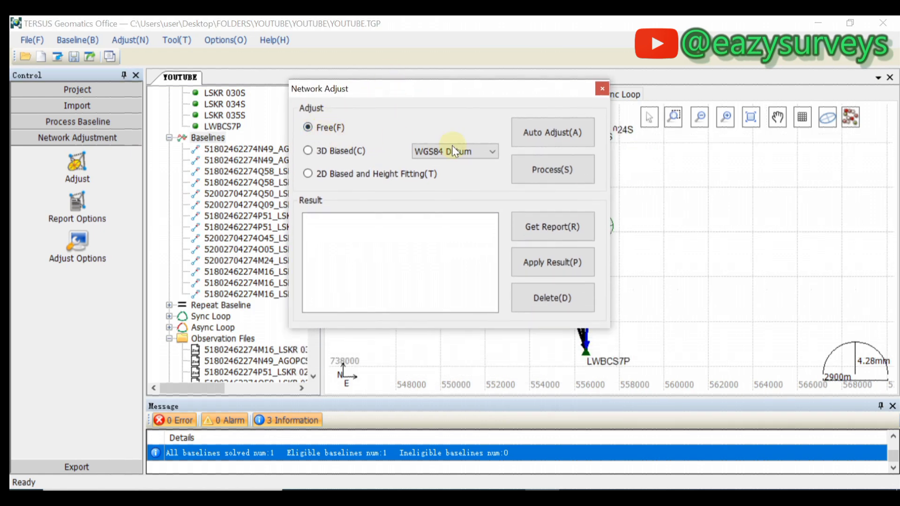
left_click(490, 151)
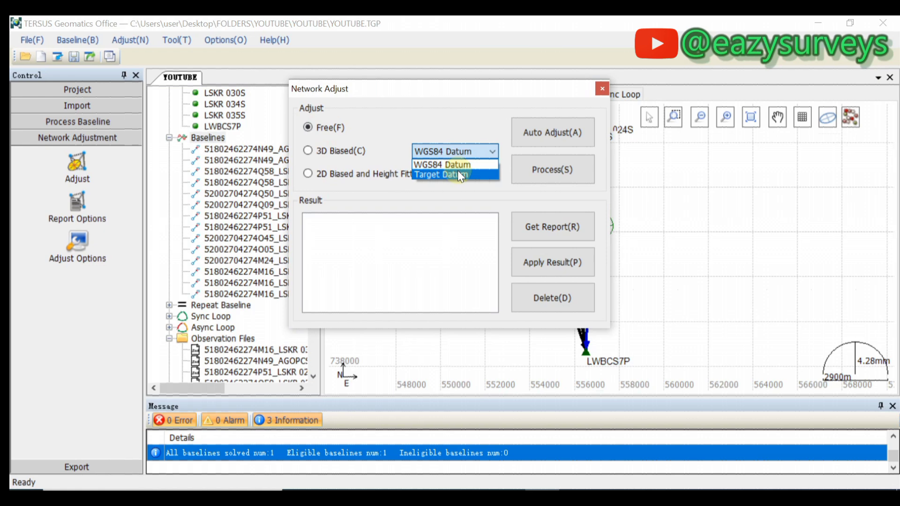
left_click(458, 172)
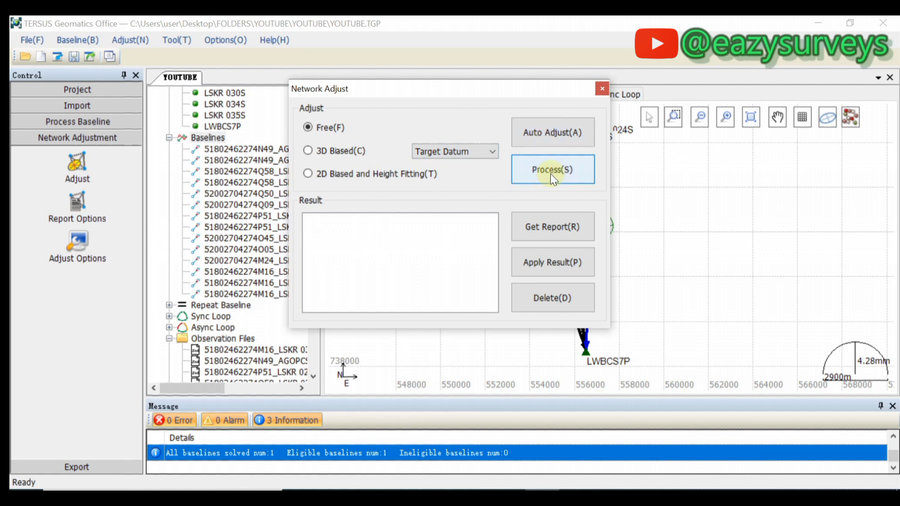
left_click(540, 125)
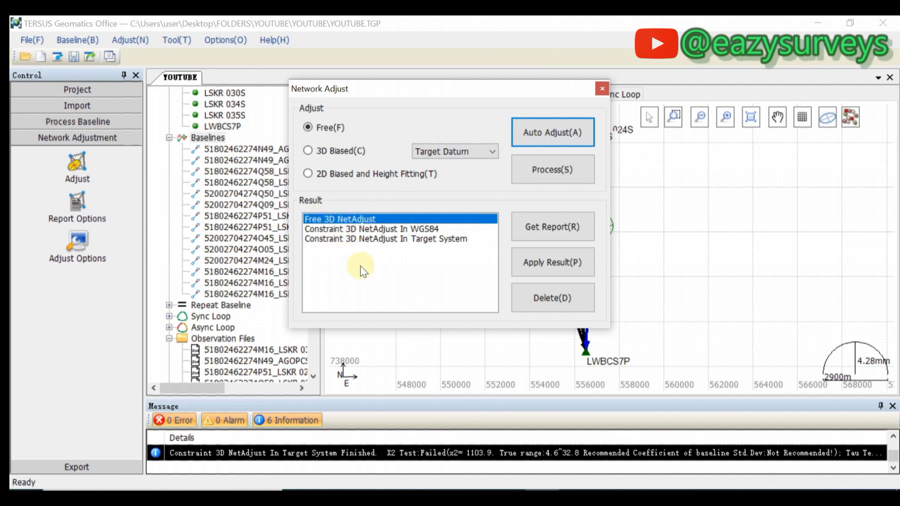
Step: Process the free network adjustment on its own and open the Free 3D NetAdjust report
left_click(360, 239)
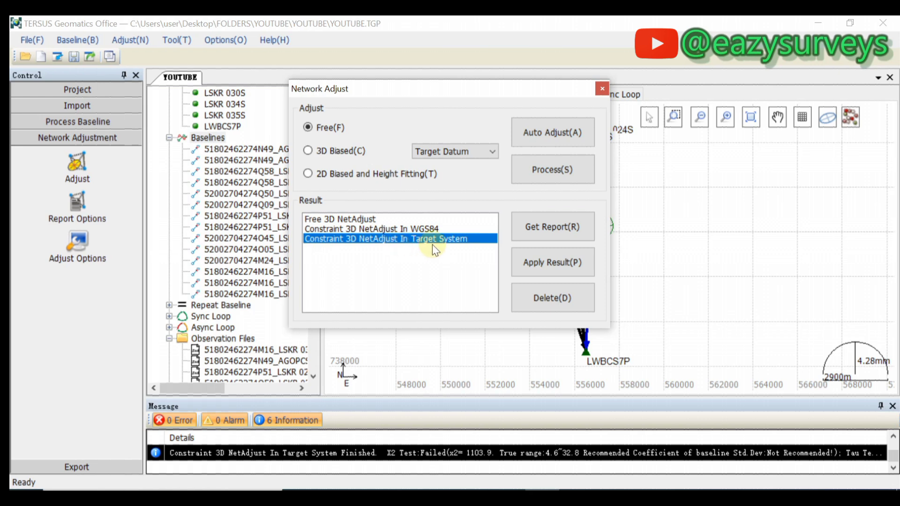
left_click(578, 170)
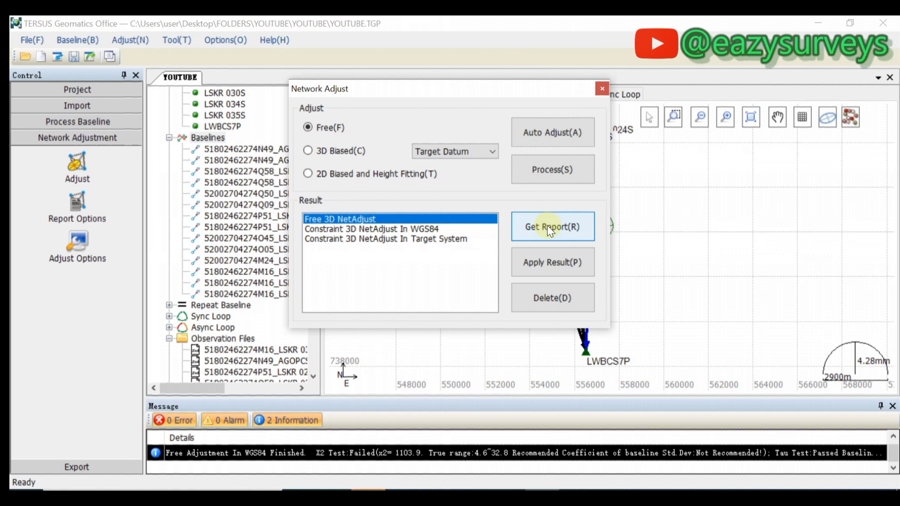
left_click(548, 227)
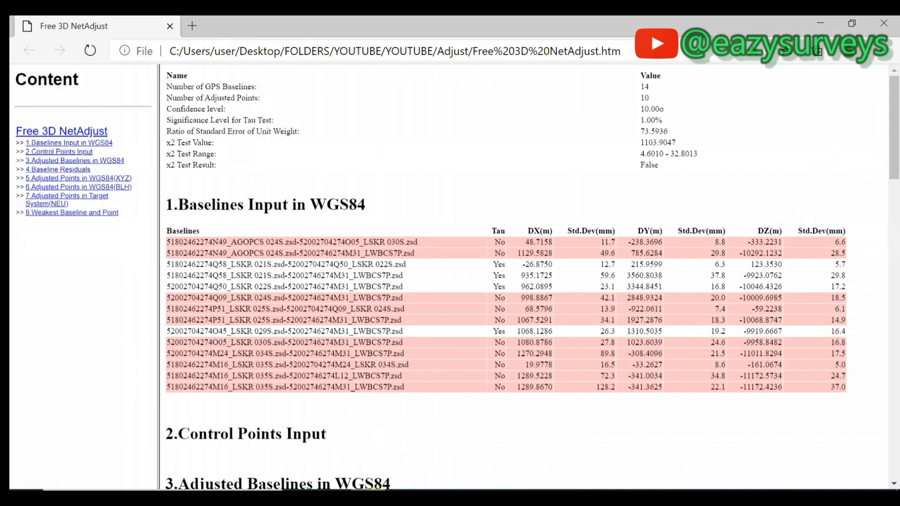
Step: Examine the Free 3D NetAdjust report from the baselines input through the residuals and adjusted points to the weakest baseline and point
scroll(289, 221, "down", 1)
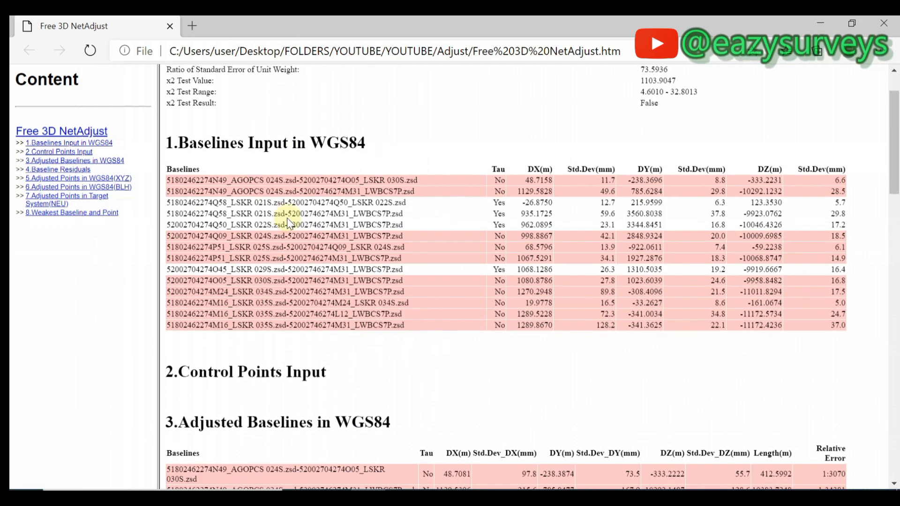
scroll(288, 219, "down", 4)
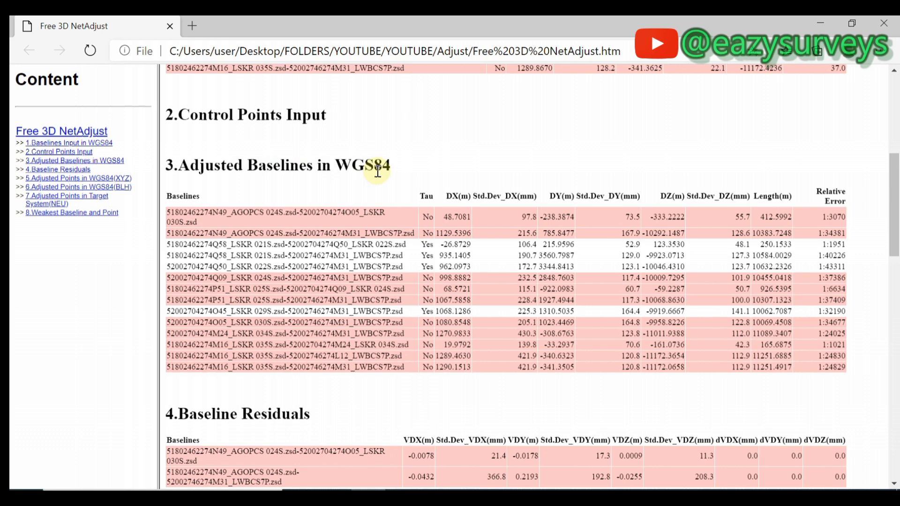
scroll(377, 172, "down", 1)
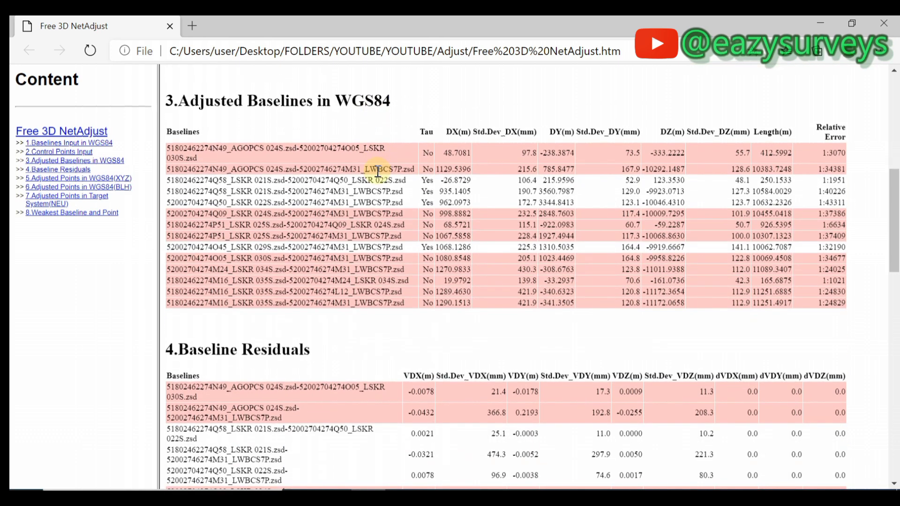
scroll(378, 172, "down", 5)
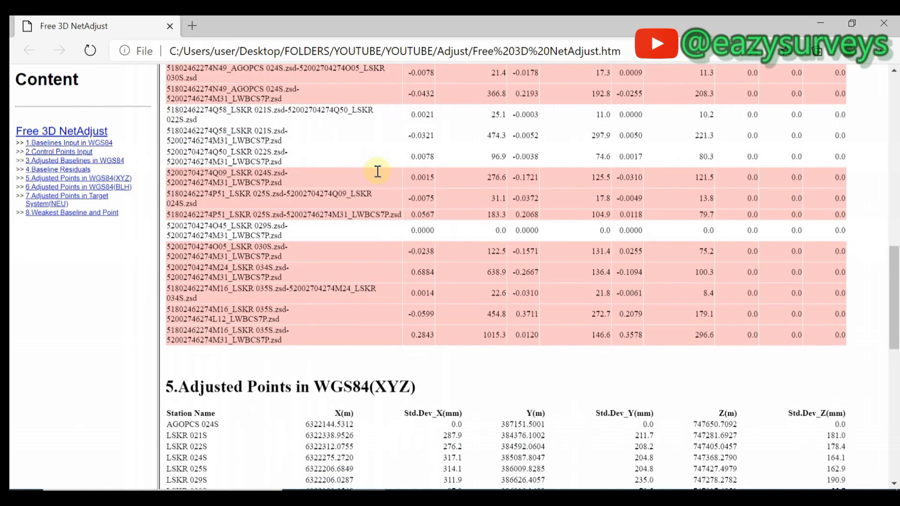
scroll(378, 171, "down", 3)
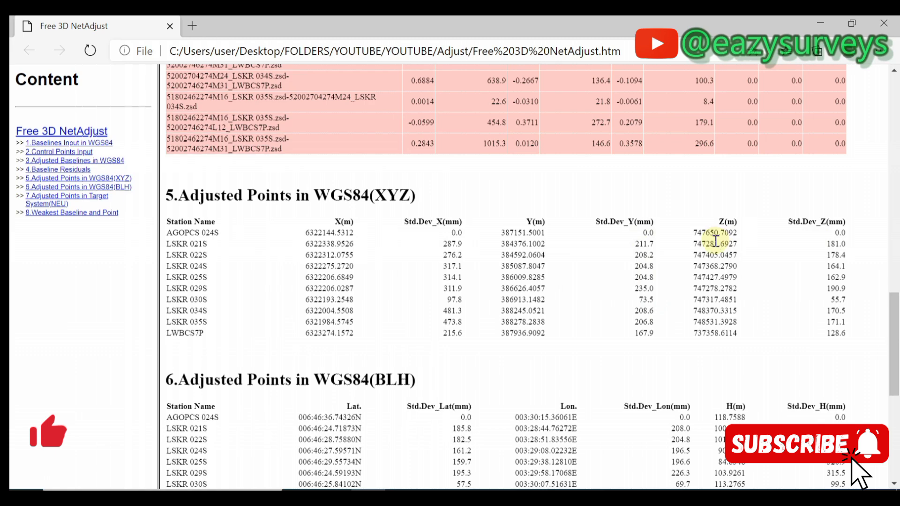
scroll(716, 241, "down", 1)
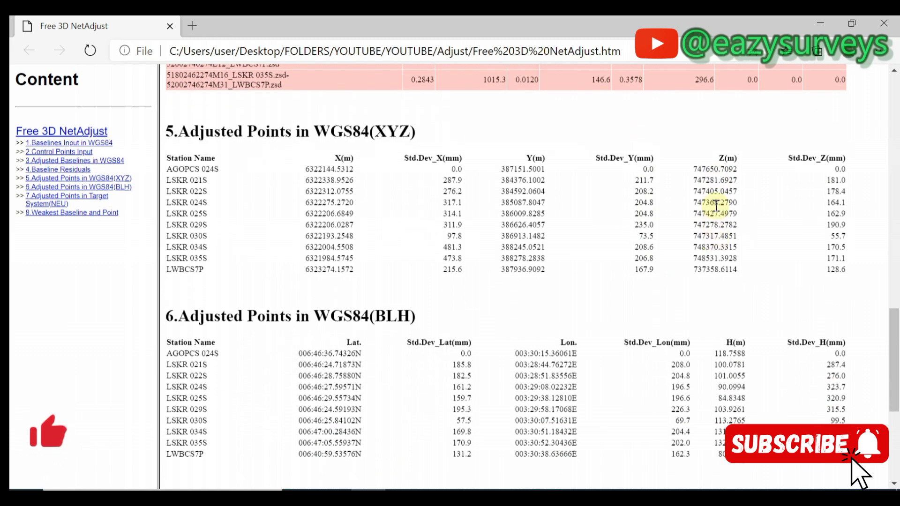
scroll(554, 304, "down", 2)
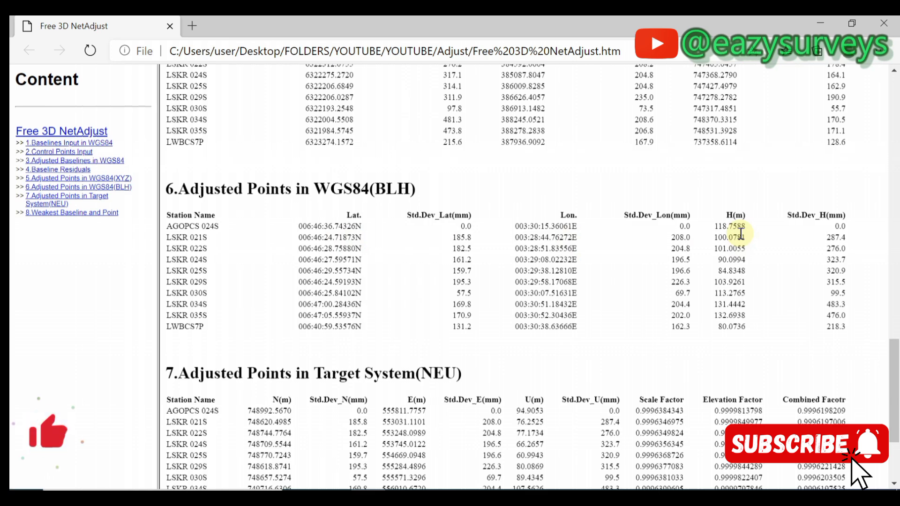
scroll(412, 275, "up", 1)
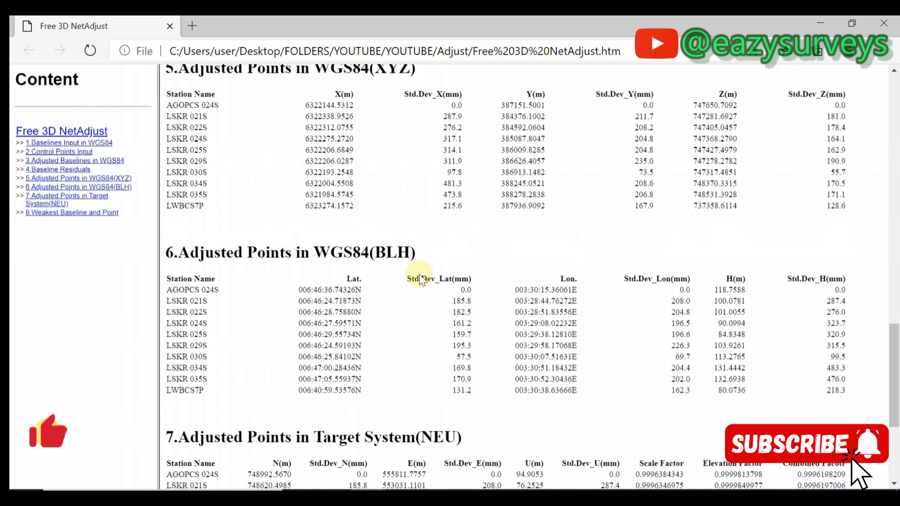
scroll(414, 282, "down", 1)
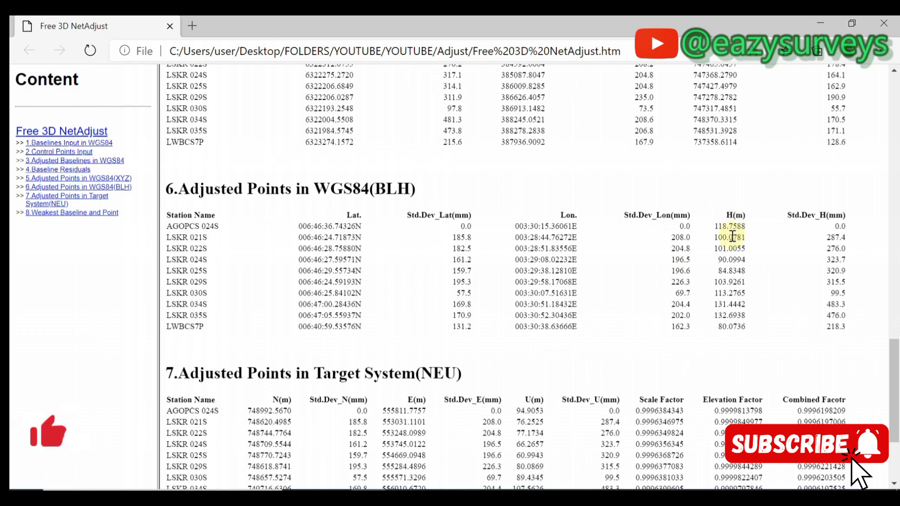
scroll(733, 244, "down", 3)
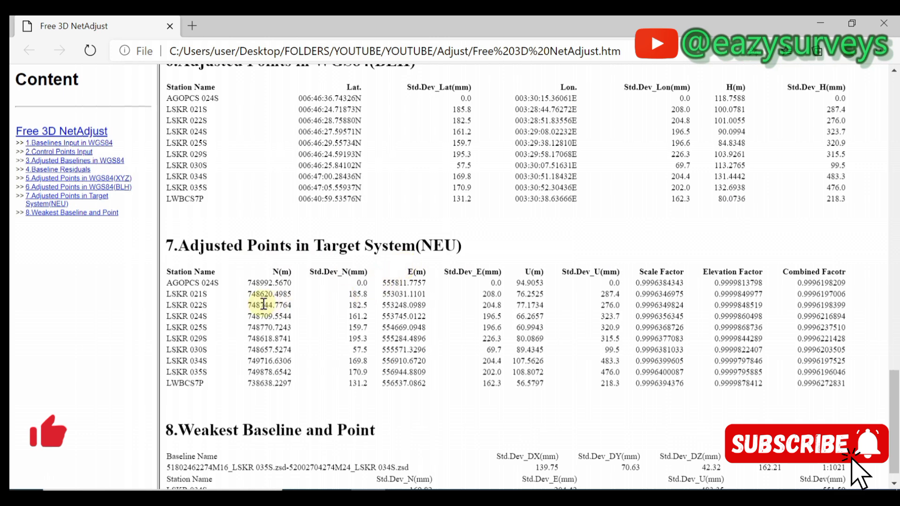
scroll(300, 277, "down", 1)
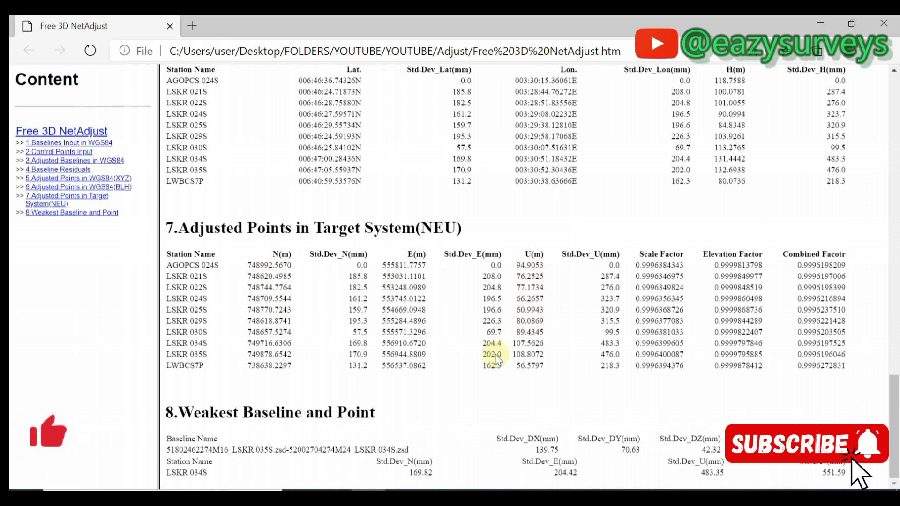
scroll(539, 218, "up", 4)
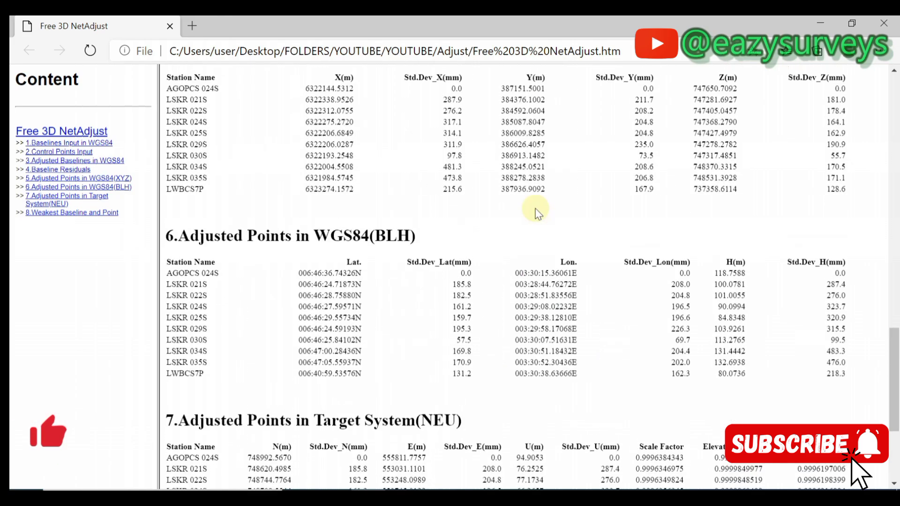
scroll(536, 214, "up", 10)
left_click(821, 22)
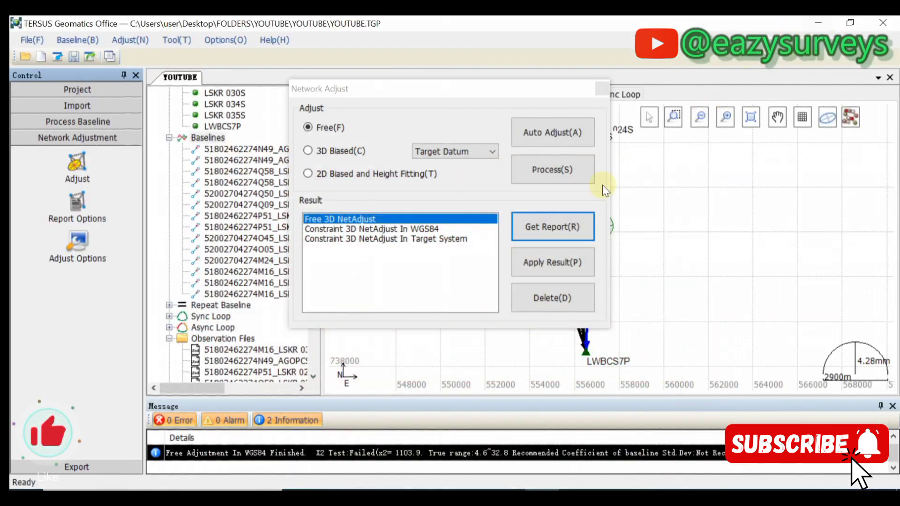
Step: Apply the Free 3D NetAdjust result to the project and look through its report again
left_click(545, 262)
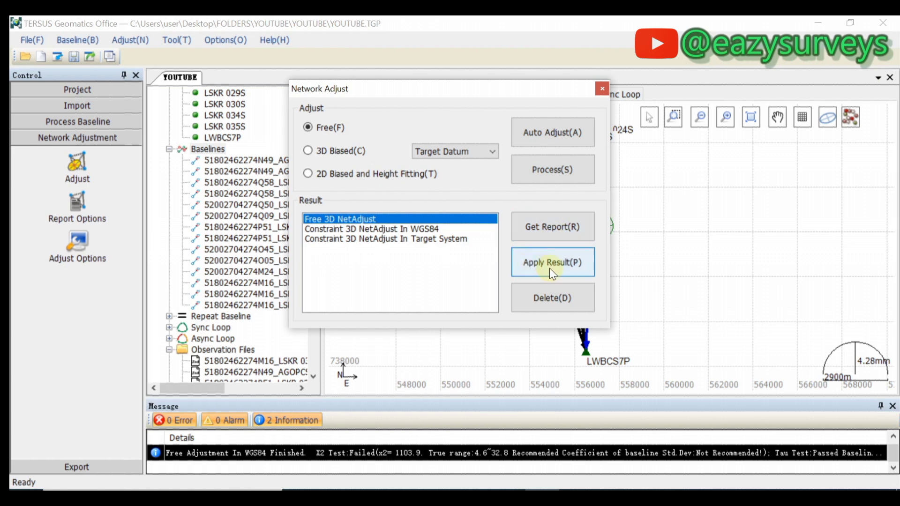
left_click(602, 91)
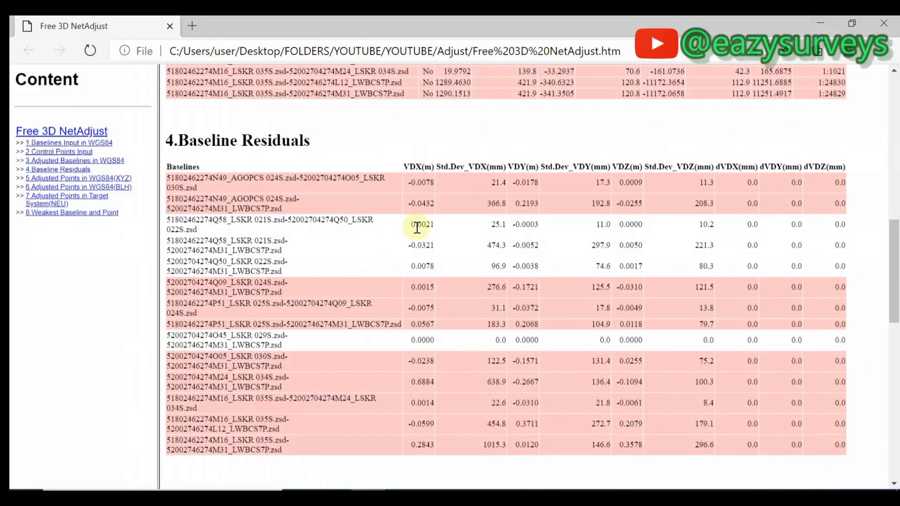
scroll(424, 277, "down", 14)
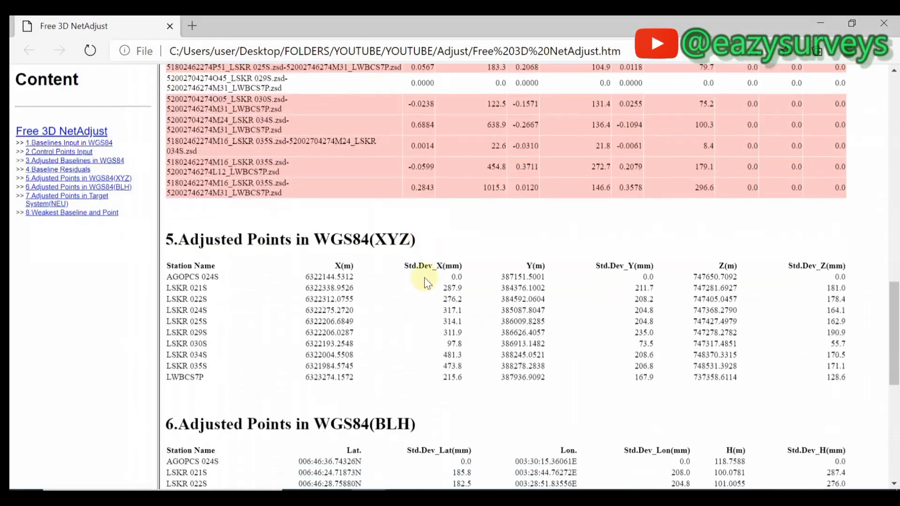
scroll(425, 280, "up", 8)
scroll(424, 279, "up", 10)
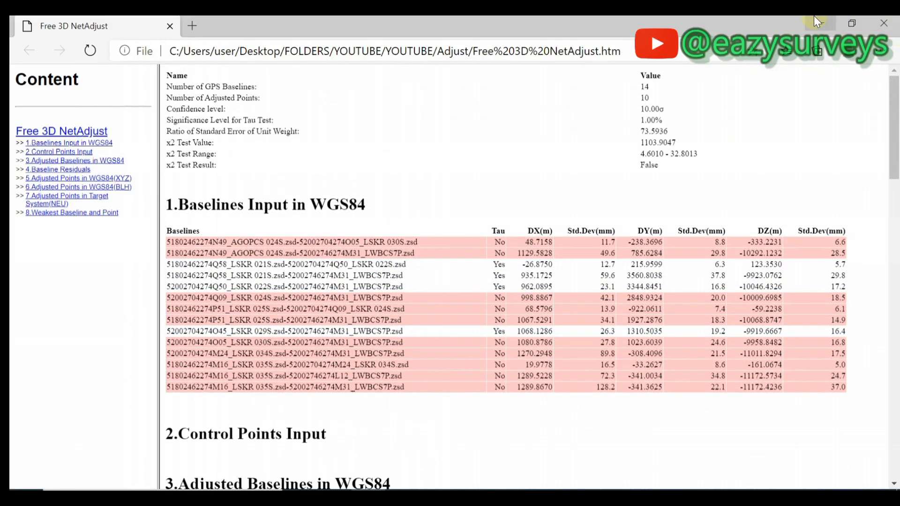
left_click(821, 18)
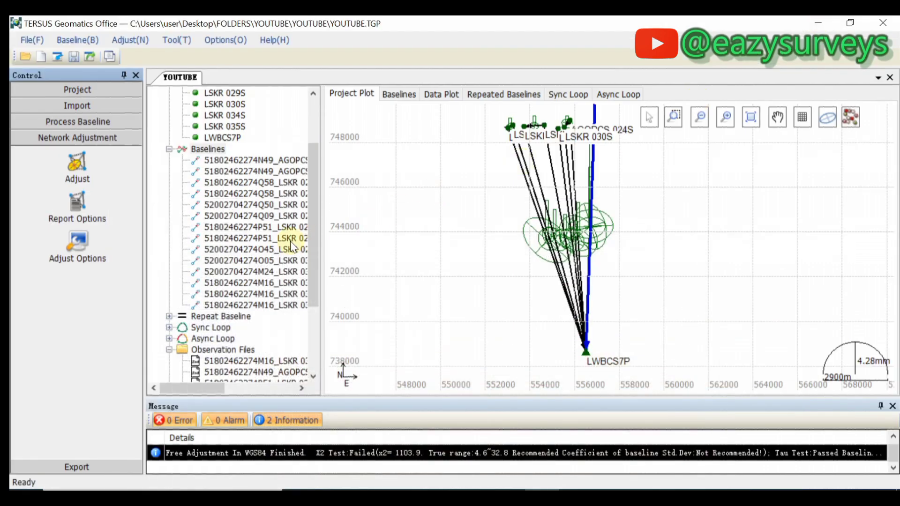
Step: Export the points coordinate CSV file using the Constraint 3D NetAdjust in Target System Result as the coordinate source
left_click(77, 468)
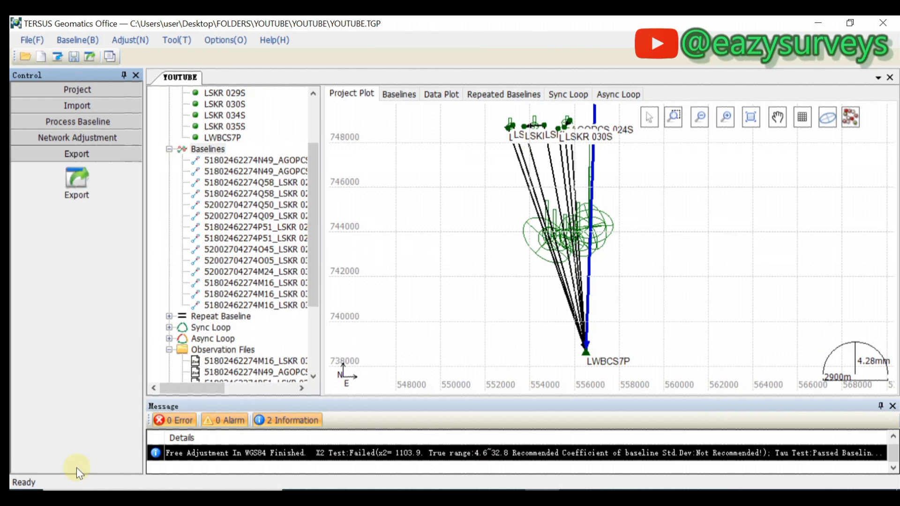
left_click(80, 177)
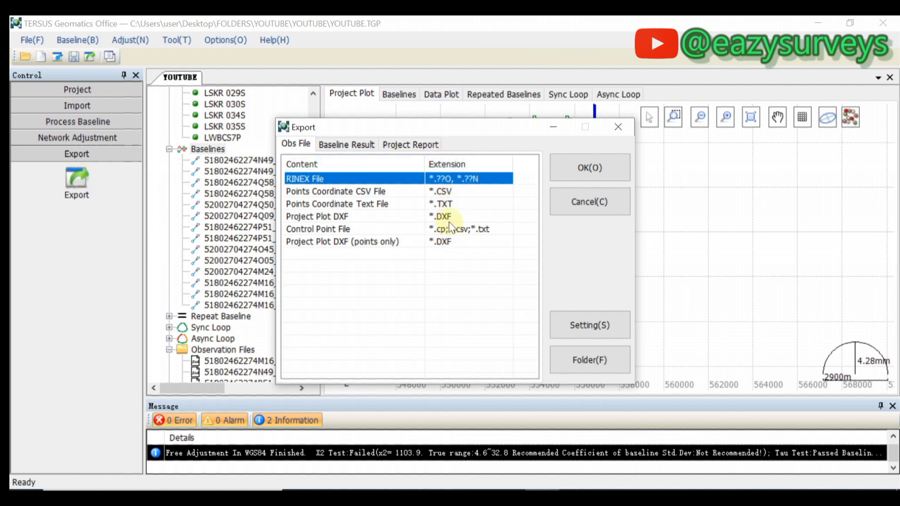
left_click(450, 191)
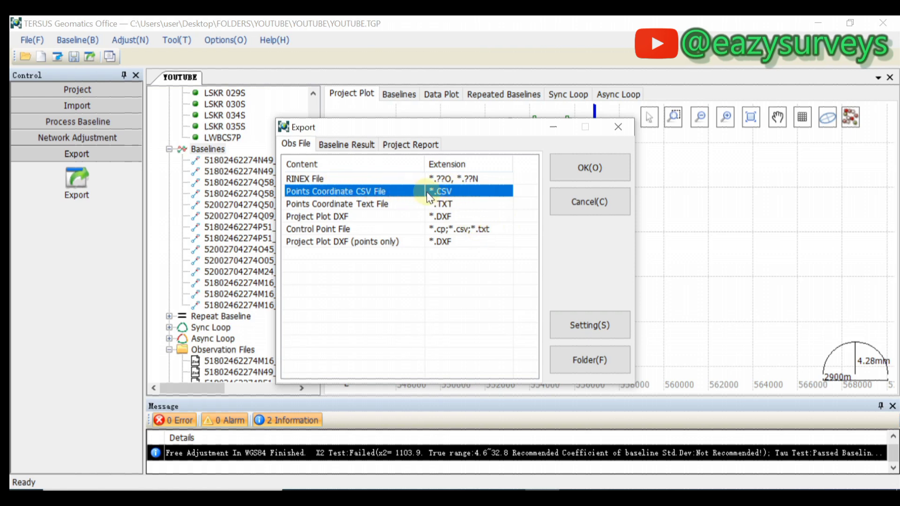
left_click(583, 167)
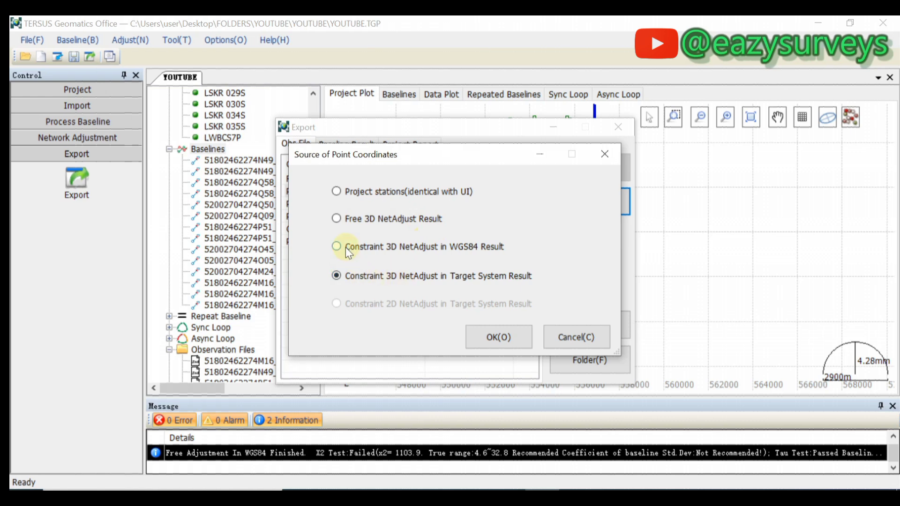
left_click(336, 276)
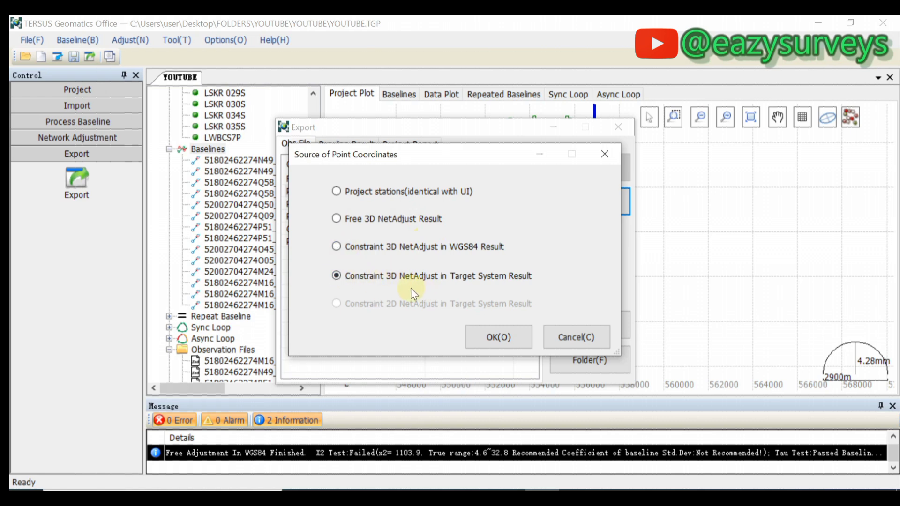
left_click(496, 336)
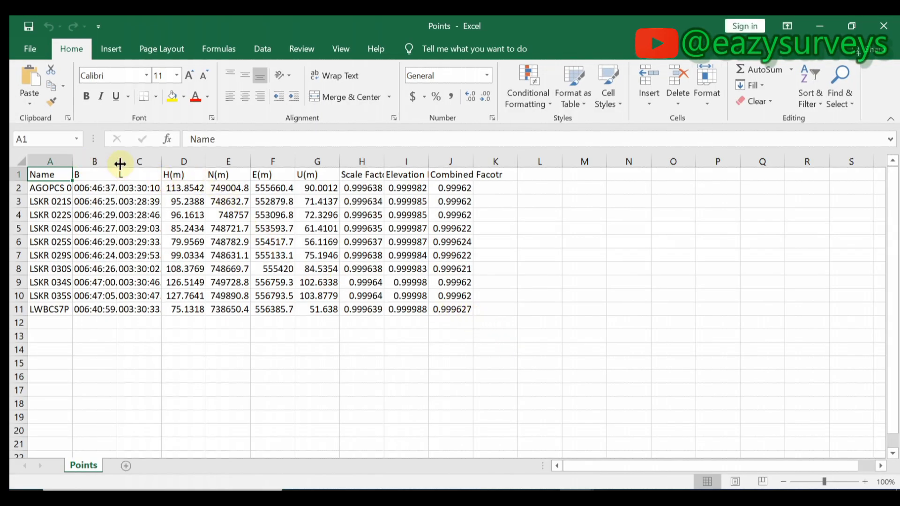
Step: Widen the columns of the exported Points sheet so the point names, coordinates and factor headings and values show in full
left_click_drag(118, 162, 523, 161)
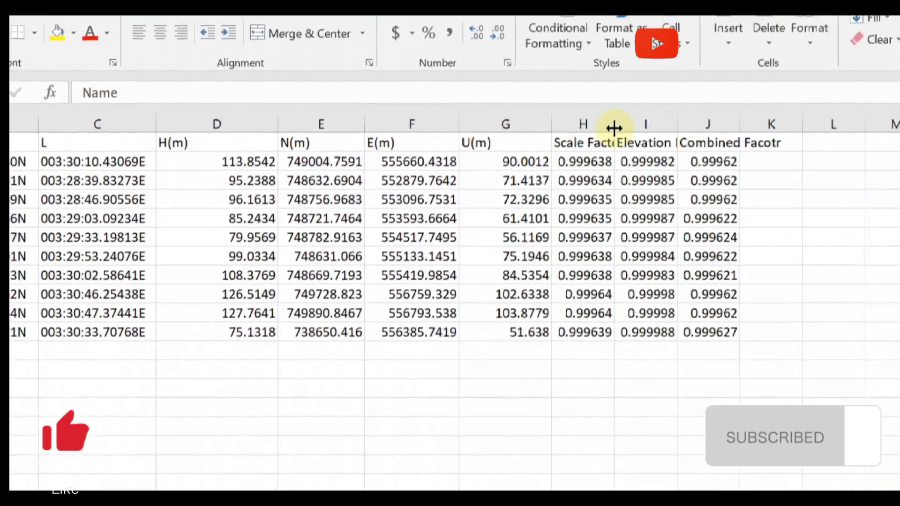
left_click_drag(614, 128, 703, 115)
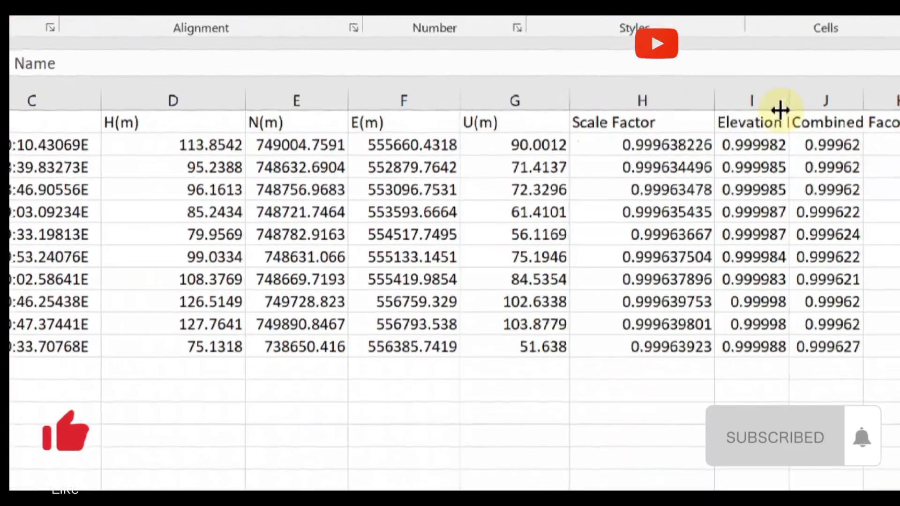
left_click(806, 92)
left_click_drag(794, 98, 874, 98)
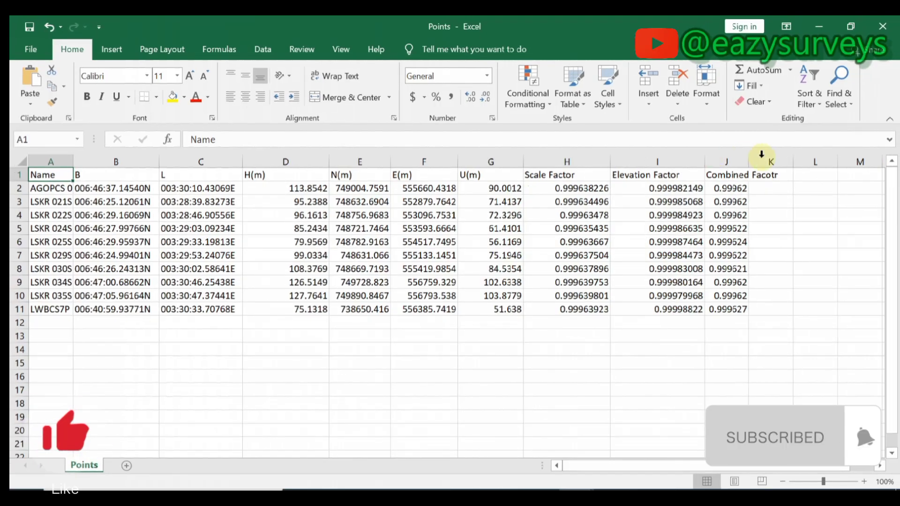
left_click_drag(753, 161, 803, 159)
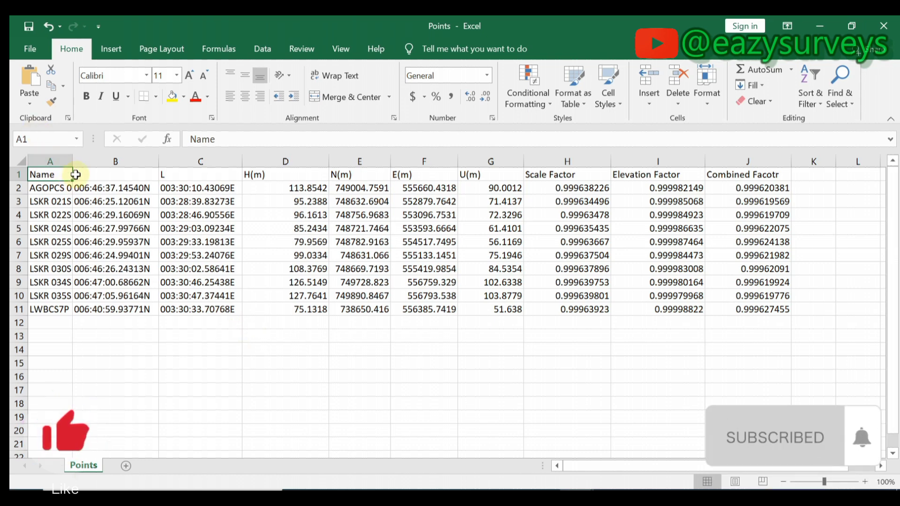
left_click_drag(75, 161, 97, 160)
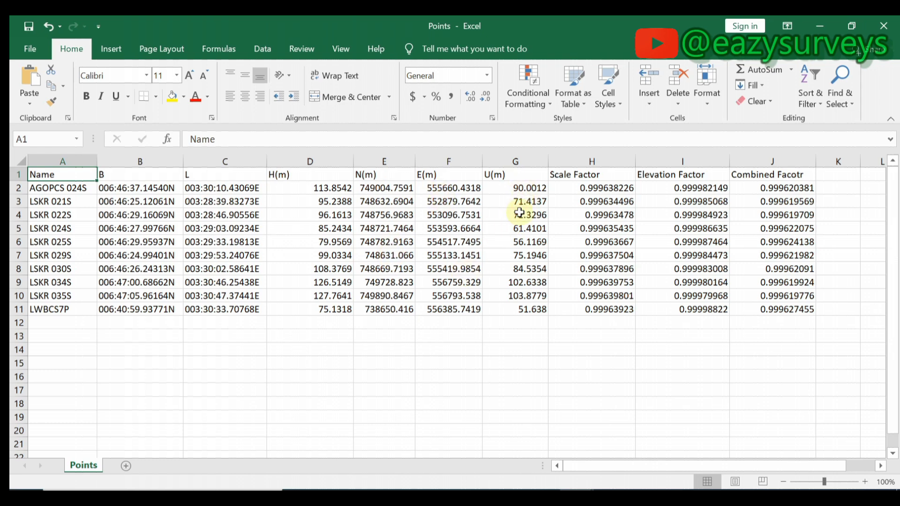
Step: Review the N, E and U coordinates of all points in E2:G11, and return to TERSUS Geomatics Office with the export dialog closed
left_click_drag(397, 191, 524, 308)
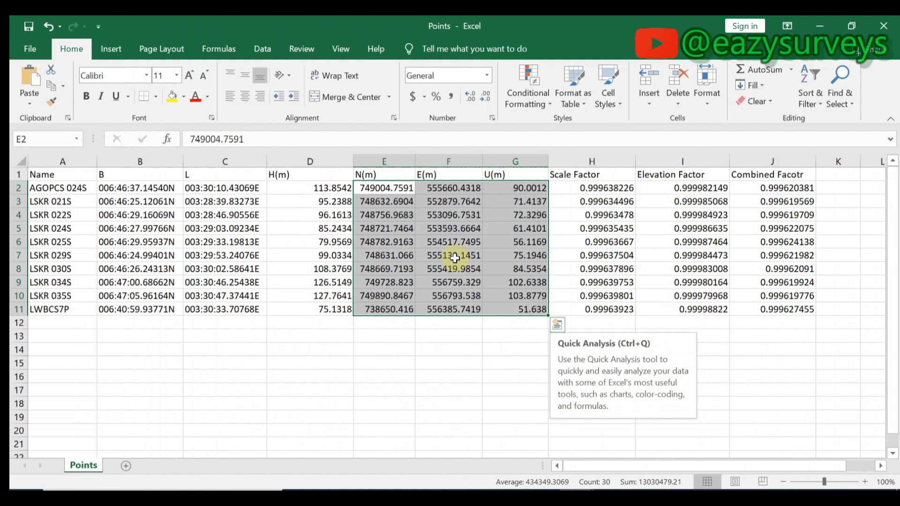
left_click(454, 257)
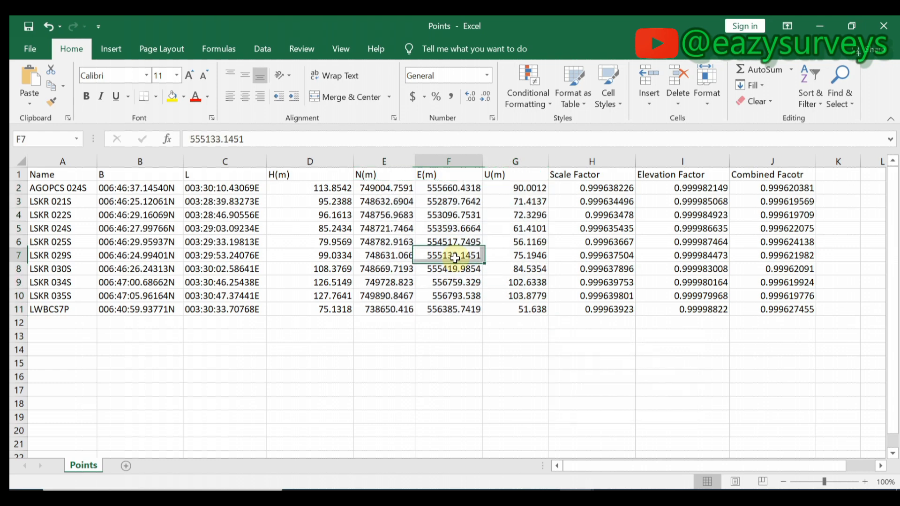
left_click(820, 25)
left_click(618, 127)
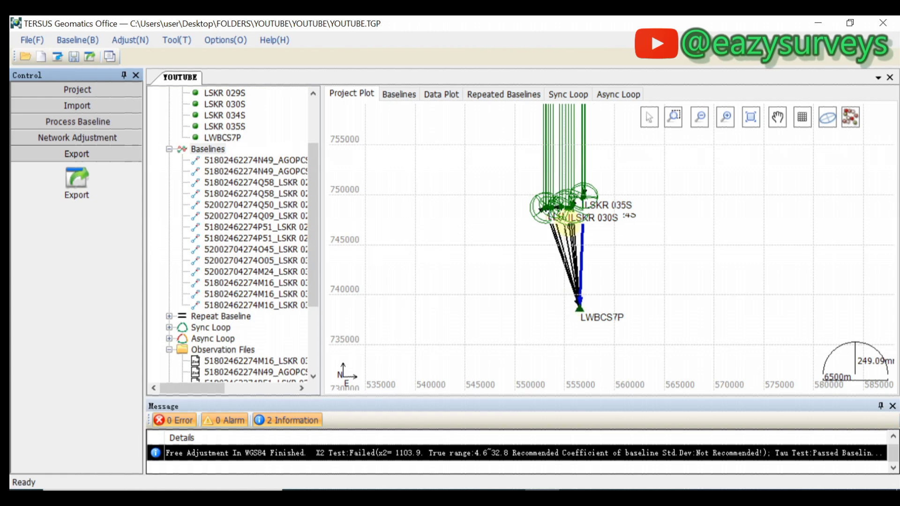
Step: Examine the adjusted network in the project plot, from the LSKR and AGOPCS stations down to base station LWBCS7P
scroll(569, 223, "up", 5)
scroll(544, 195, "down", 2)
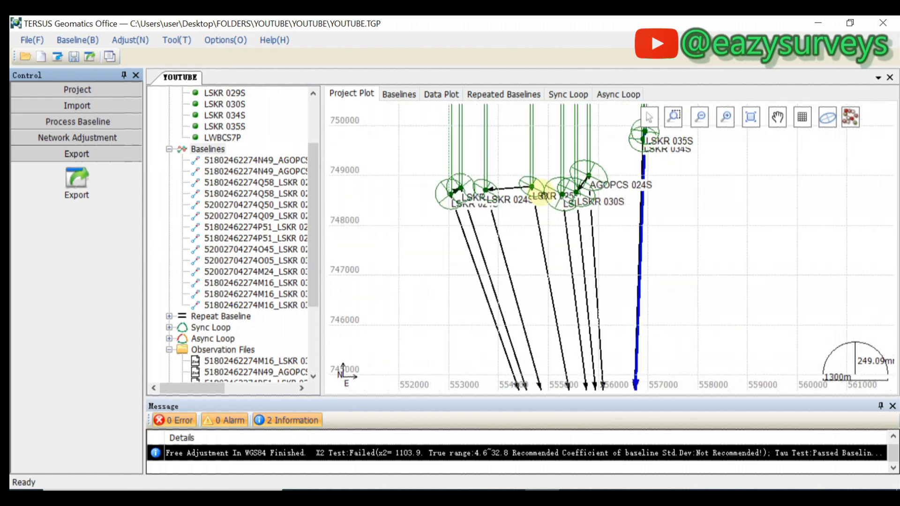
scroll(590, 179, "down", 2)
scroll(568, 216, "up", 5)
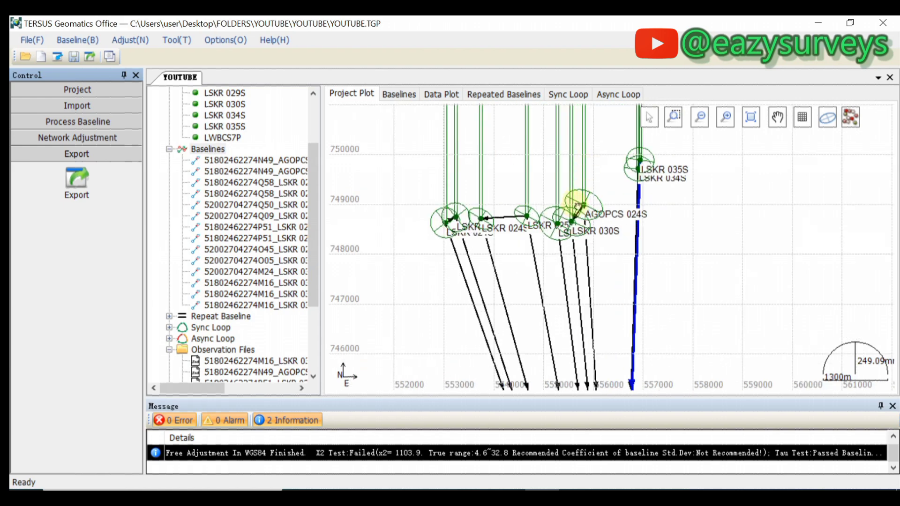
scroll(568, 216, "down", 3)
scroll(577, 365, "up", 2)
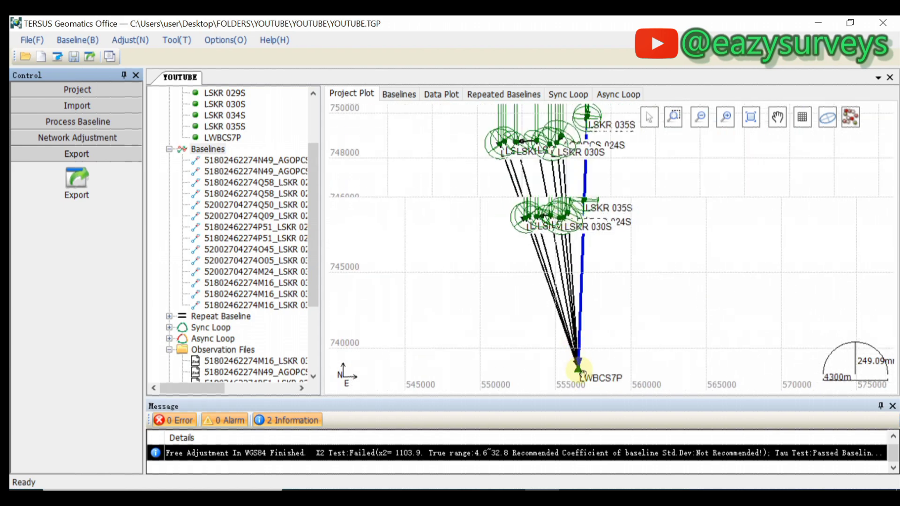
scroll(580, 364, "up", 4)
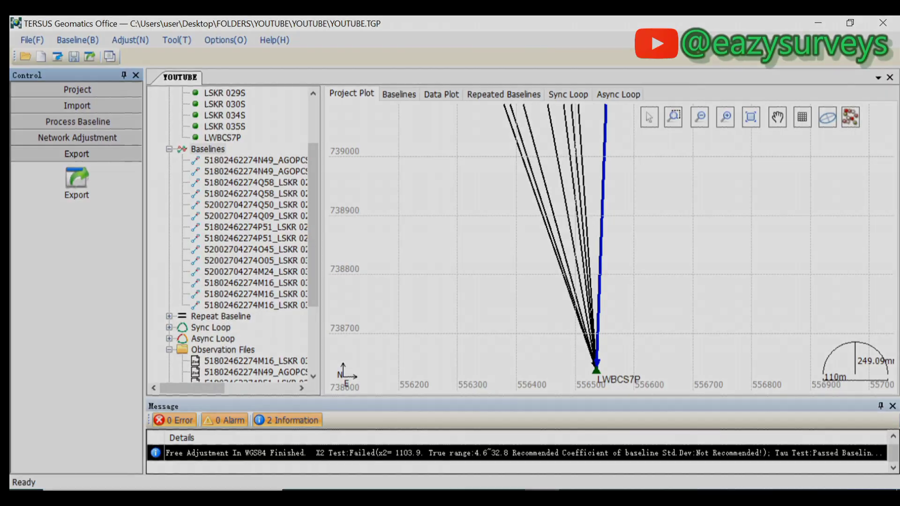